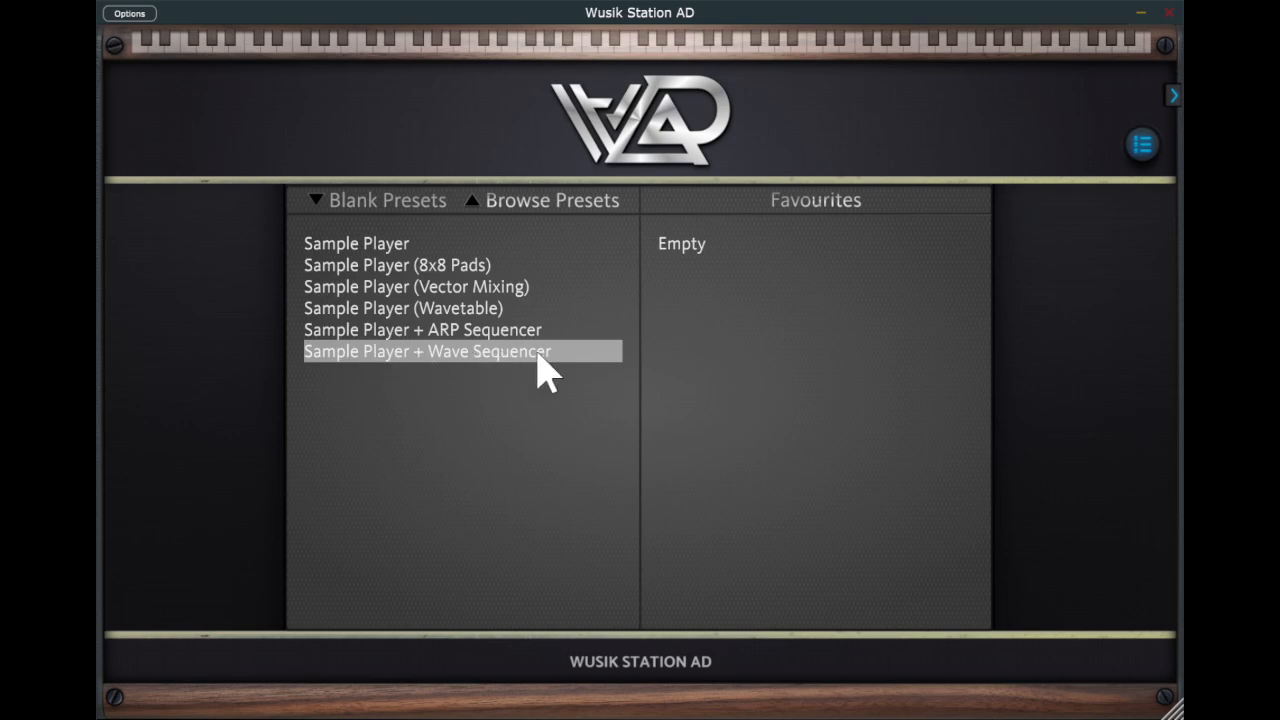
- Load the blank Sample Player + Wave Sequencer preset, view its MIDI wave sequencer page, and return to layer A
{"action": "left_click", "coordinate": [578, 352]}
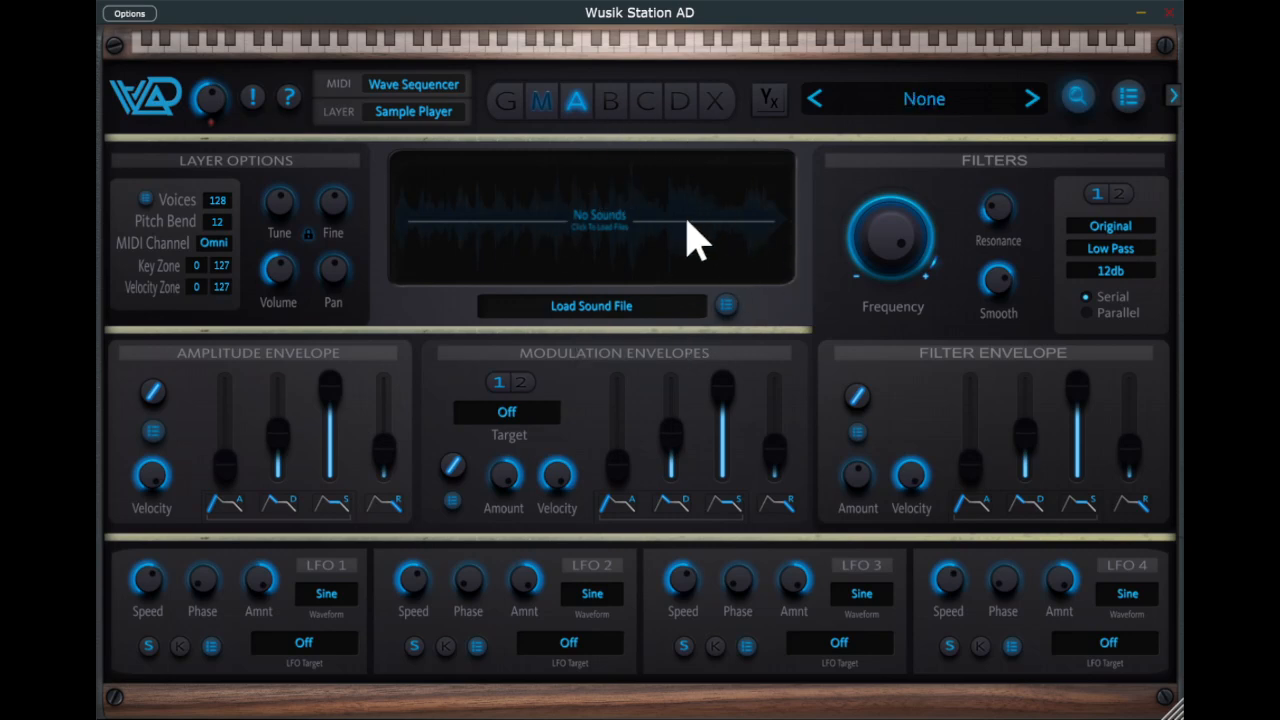
{"action": "left_click", "coordinate": [546, 104]}
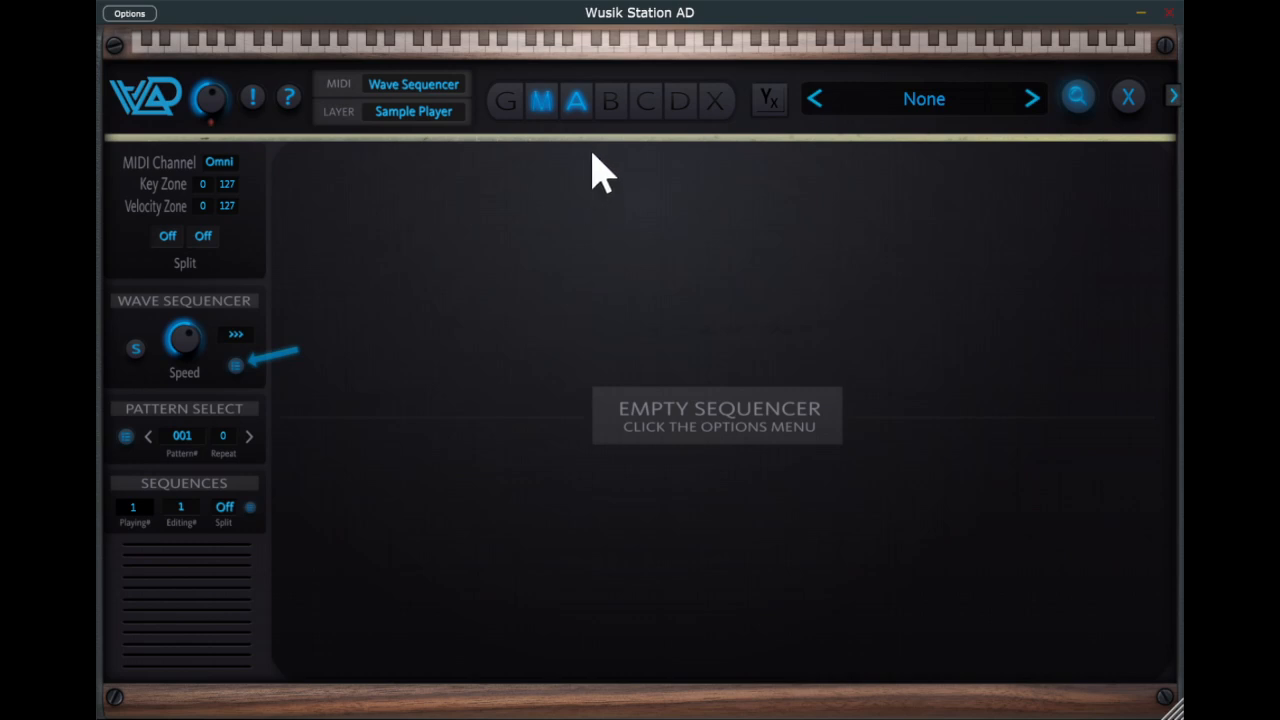
{"action": "left_click", "coordinate": [578, 104]}
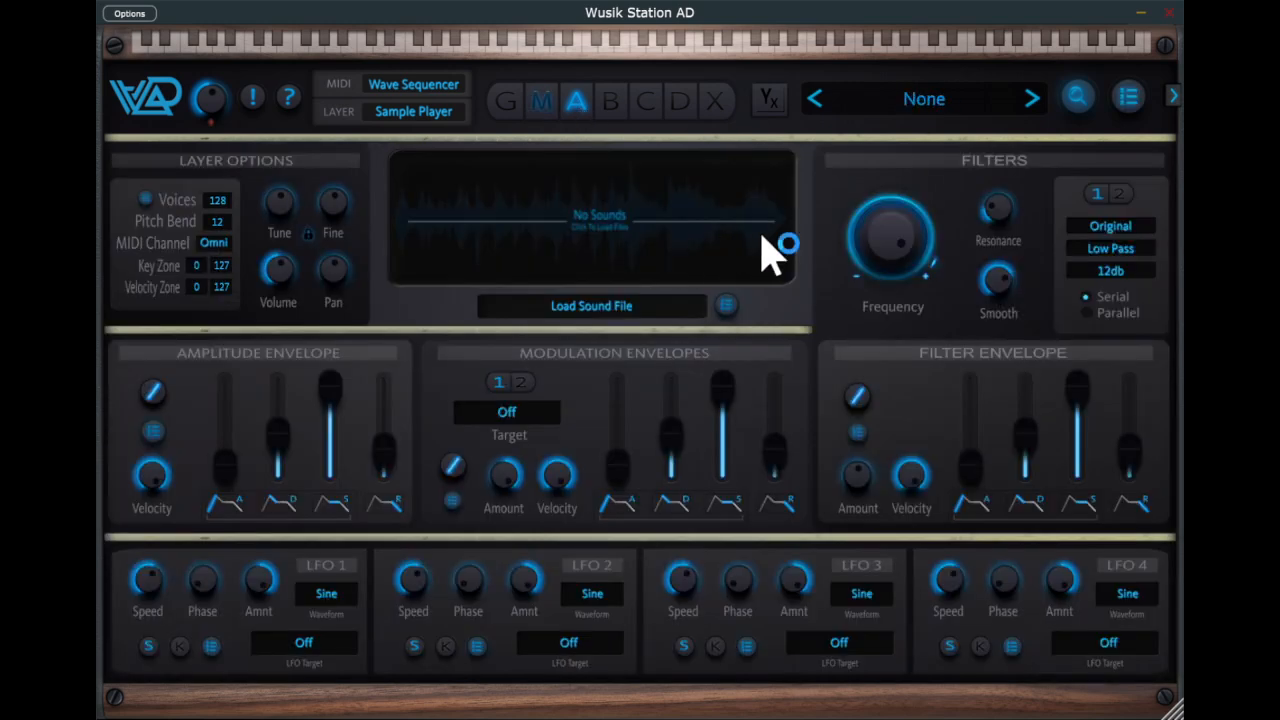
- Load the Analog Voices sound from the A0S Synths library into layer A
{"action": "left_click", "coordinate": [620, 240]}
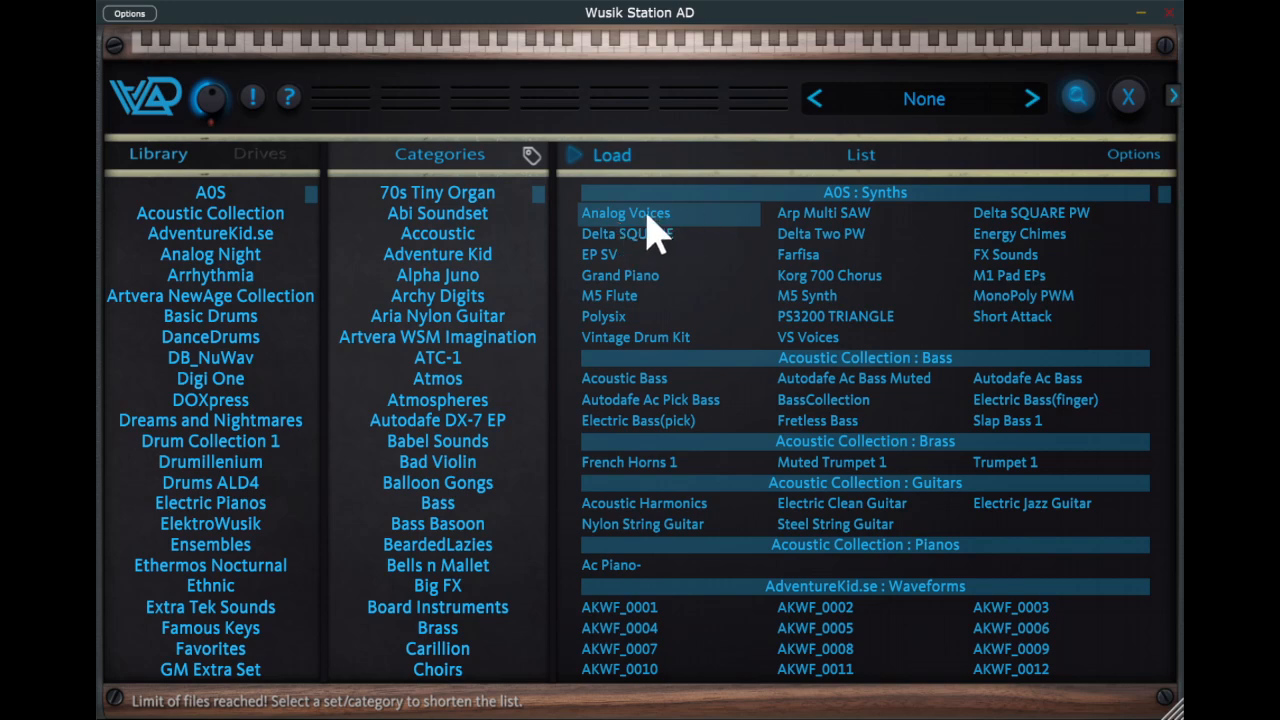
{"action": "left_click", "coordinate": [822, 214]}
{"action": "left_click", "coordinate": [845, 240]}
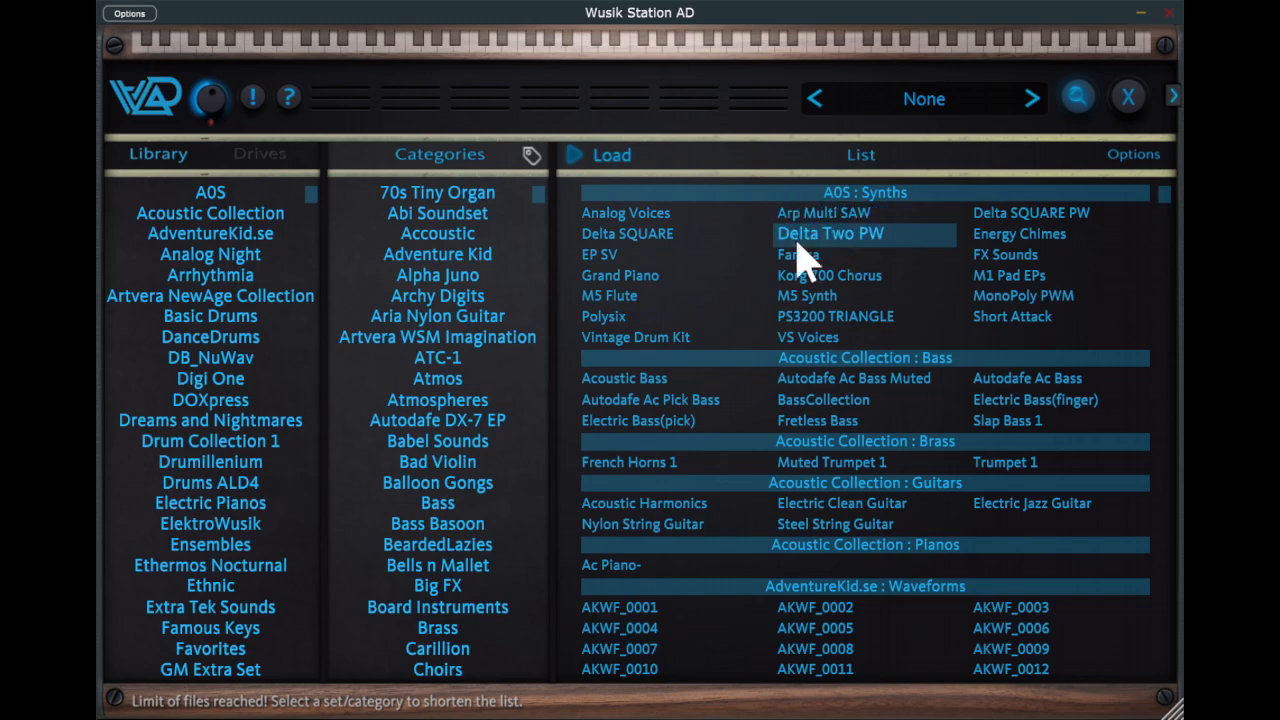
{"action": "left_click", "coordinate": [677, 218]}
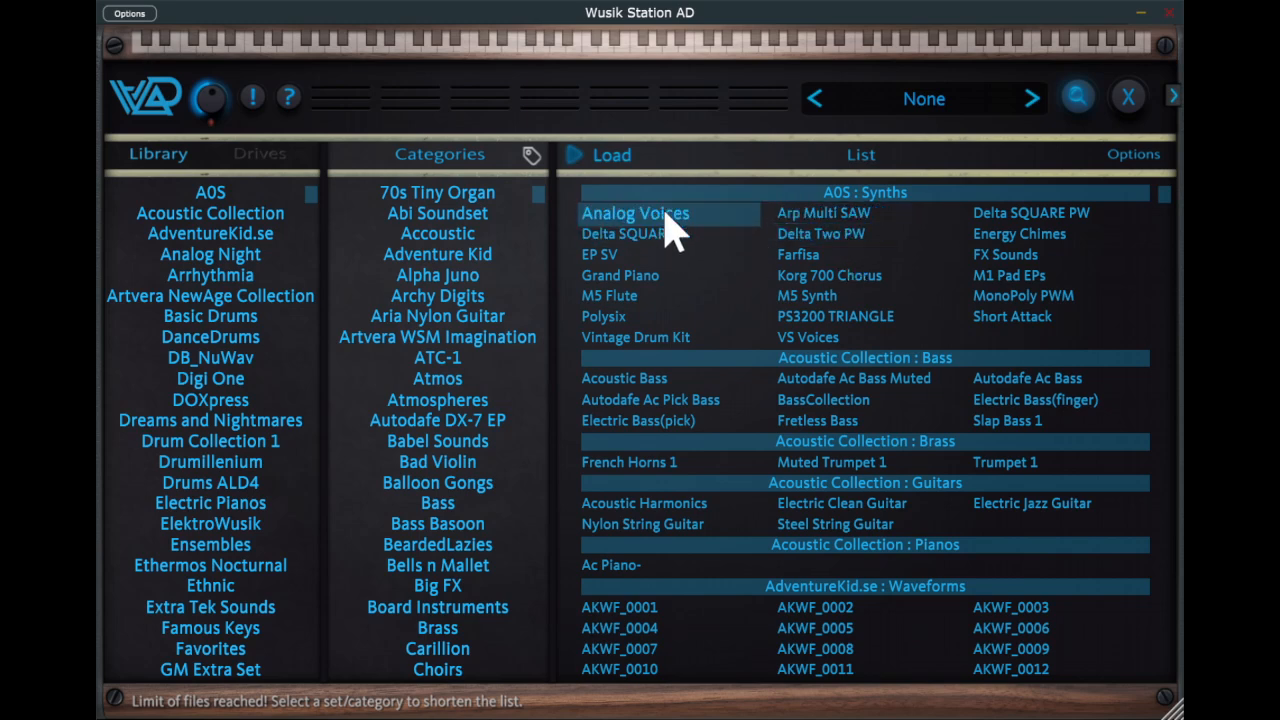
{"action": "double_click", "coordinate": [667, 216]}
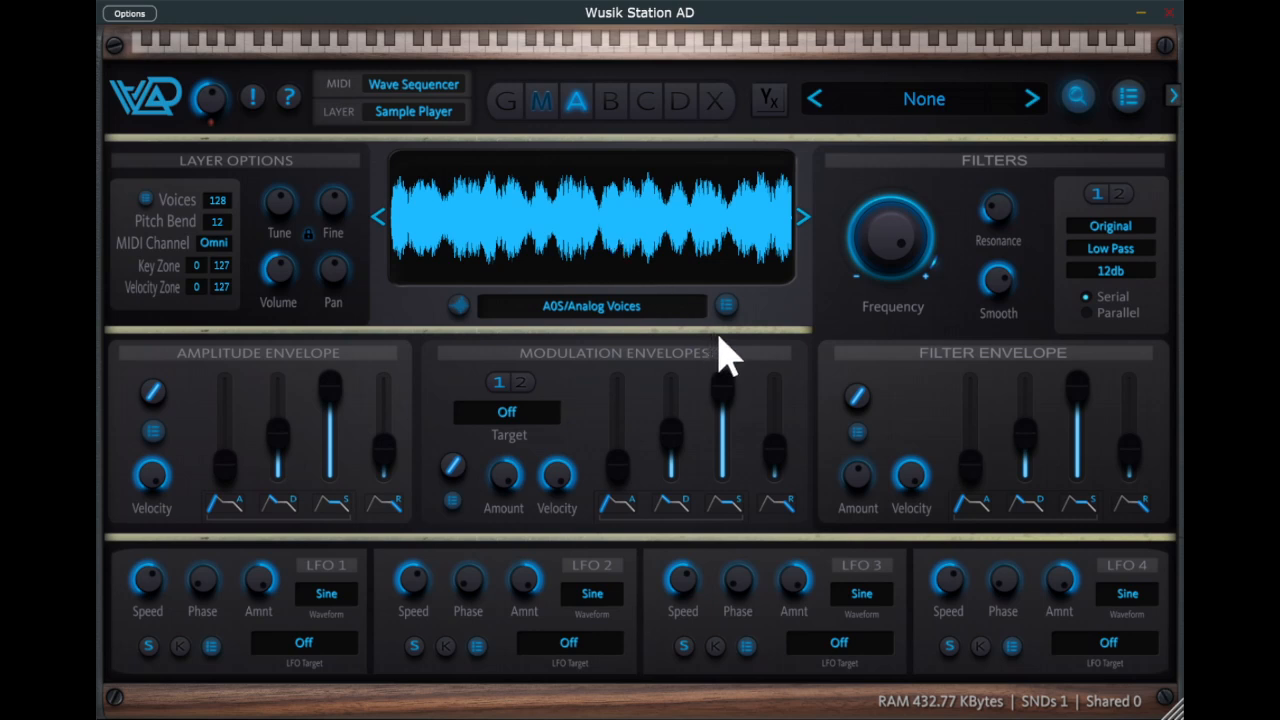
- Add the A0S Arp Multi SAW sound as layer A's second sound and raise the amplitude envelope's release
{"action": "right_click", "coordinate": [798, 332]}
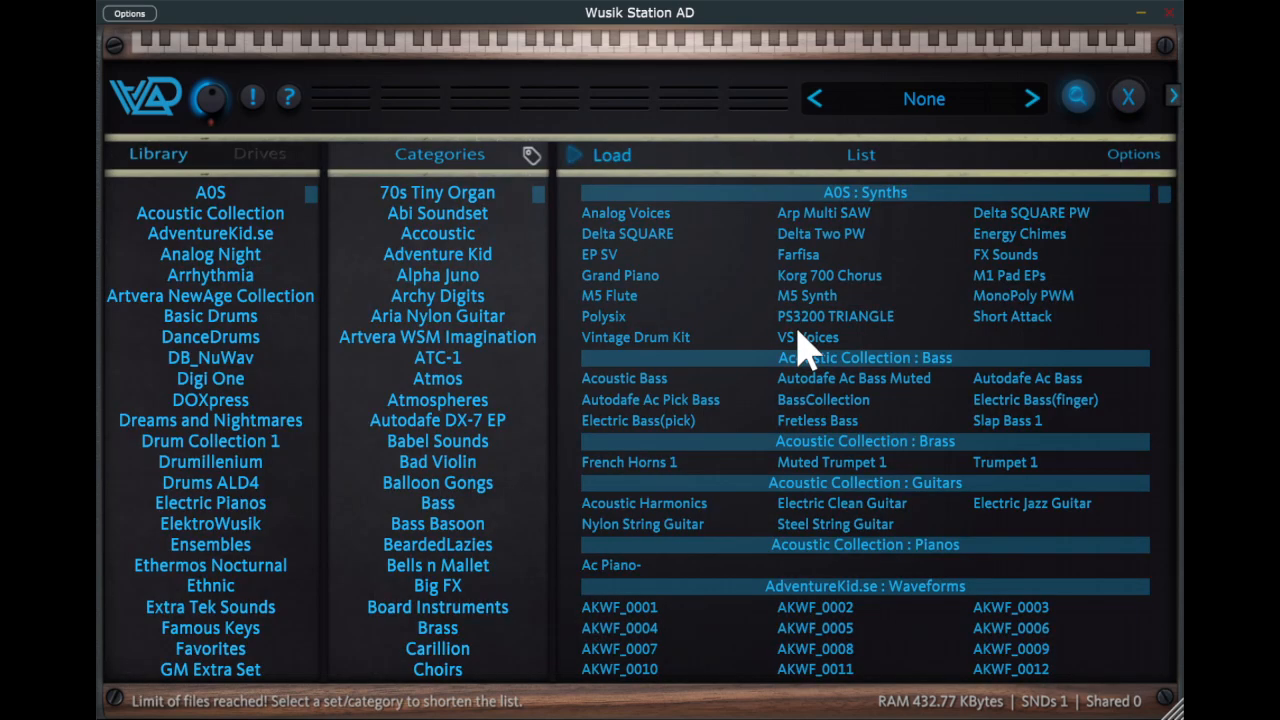
{"action": "double_click", "coordinate": [868, 228]}
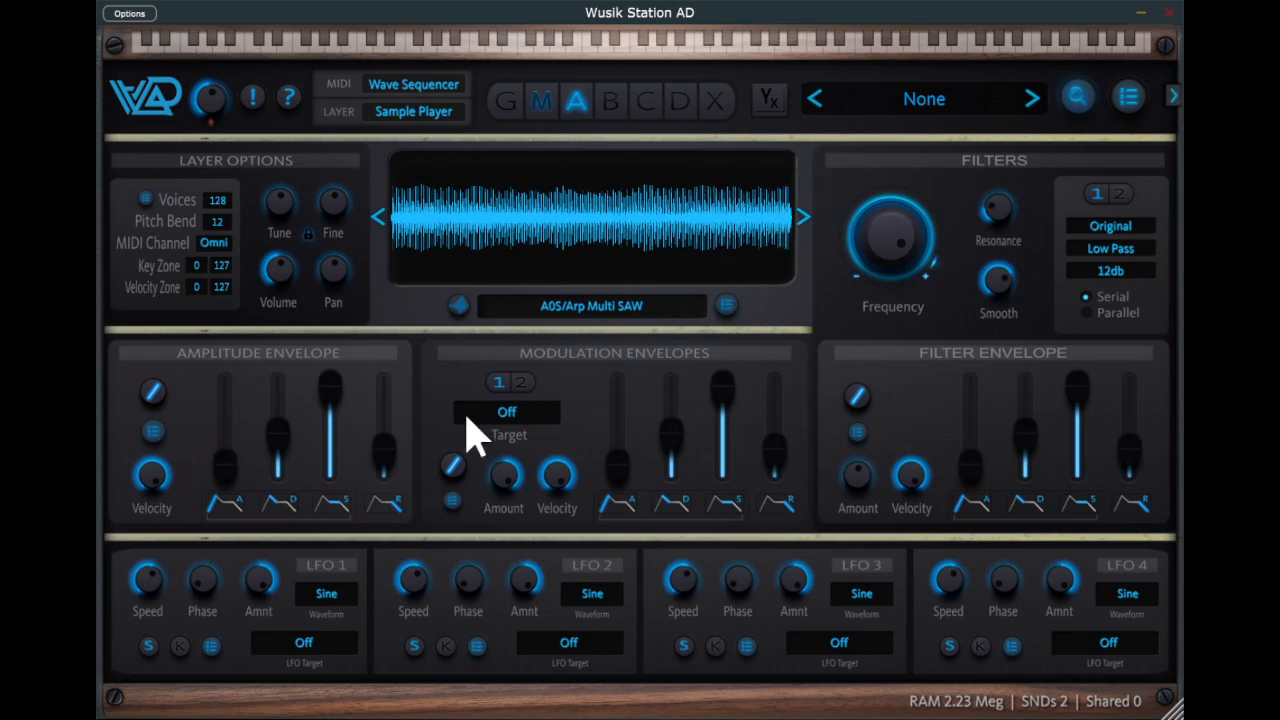
{"action": "left_click_drag", "start_coordinate": [394, 463], "coordinate": [388, 405]}
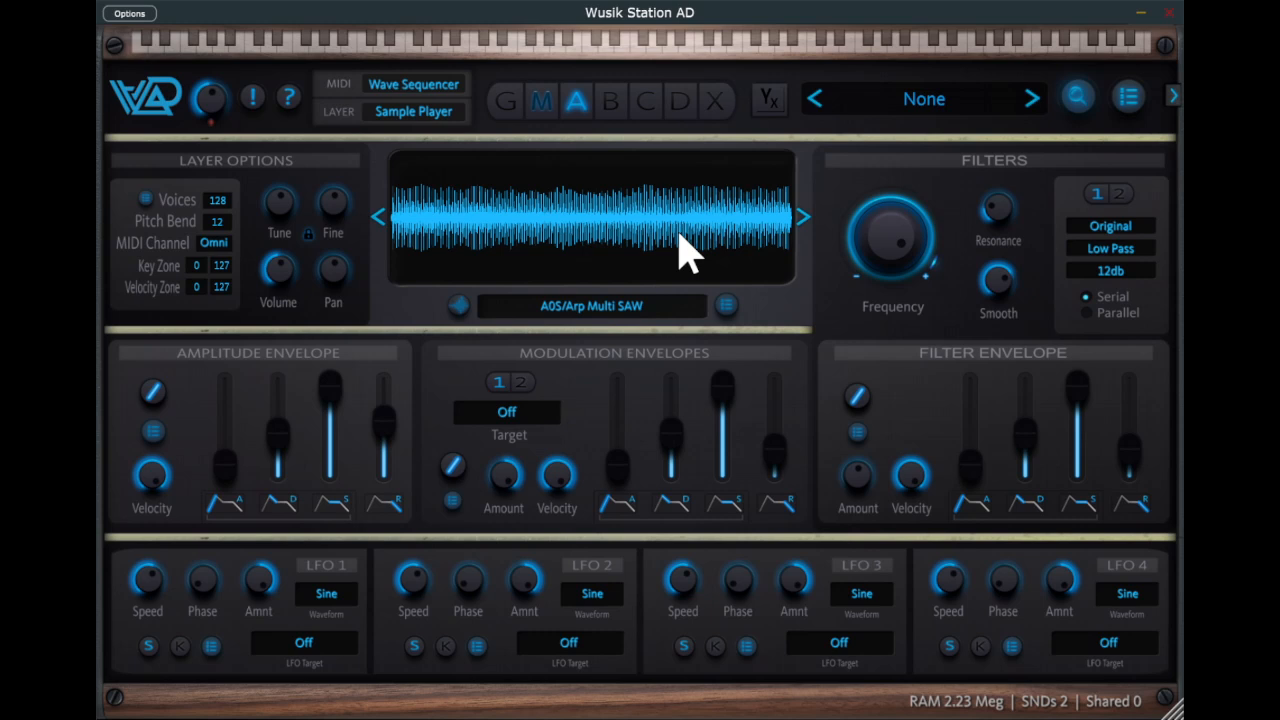
- Create a two-step sequence in the wave sequencer and turn down its speed
{"action": "left_click", "coordinate": [549, 107]}
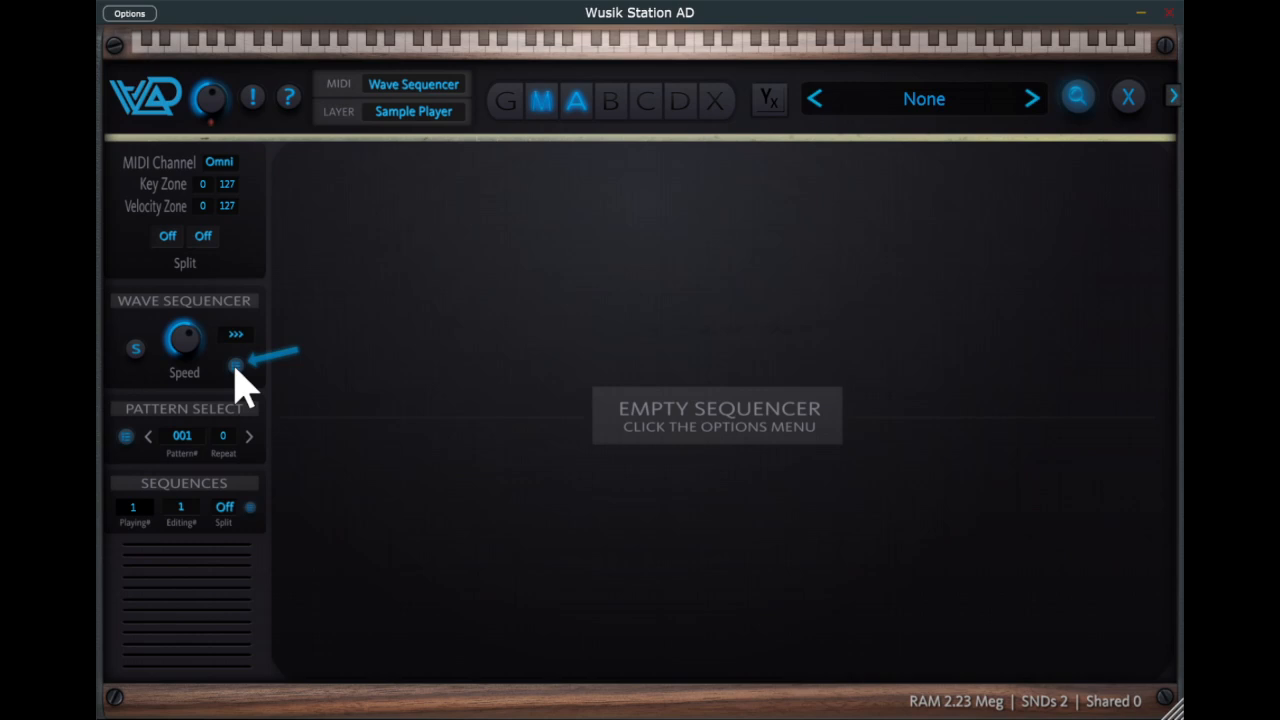
{"action": "left_click", "coordinate": [342, 621]}
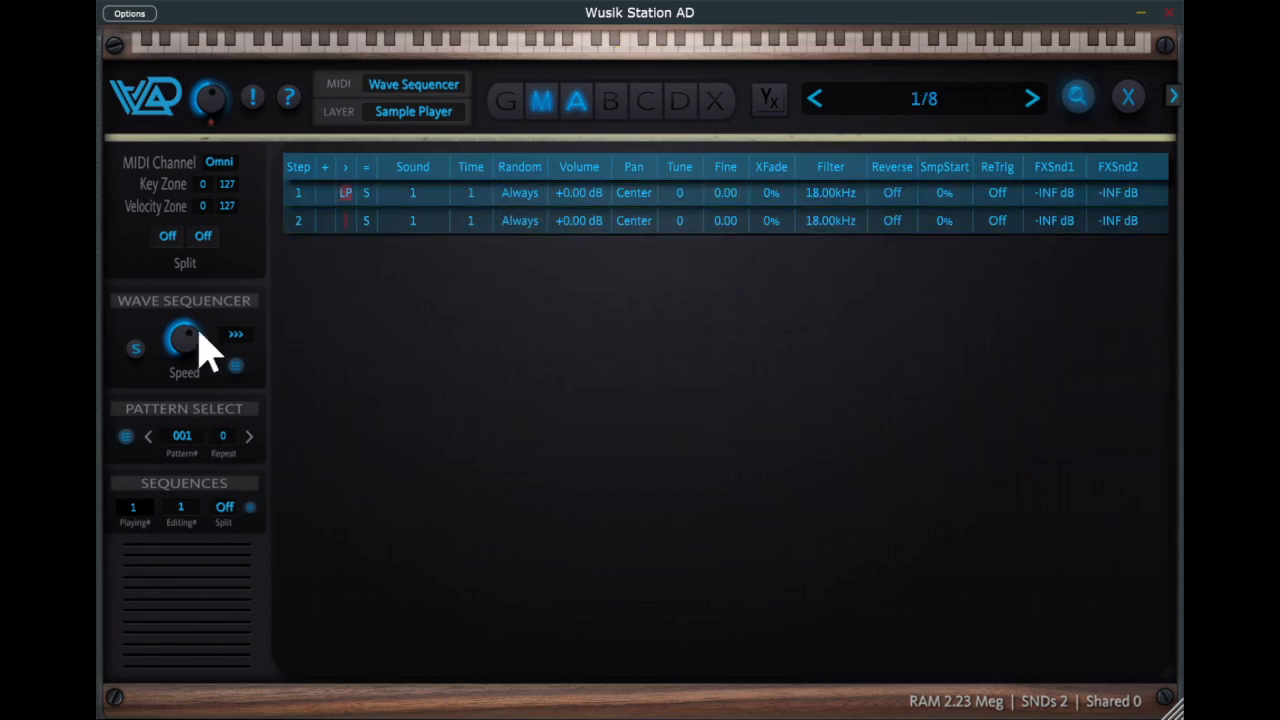
{"action": "left_click_drag", "start_coordinate": [194, 332], "coordinate": [199, 440]}
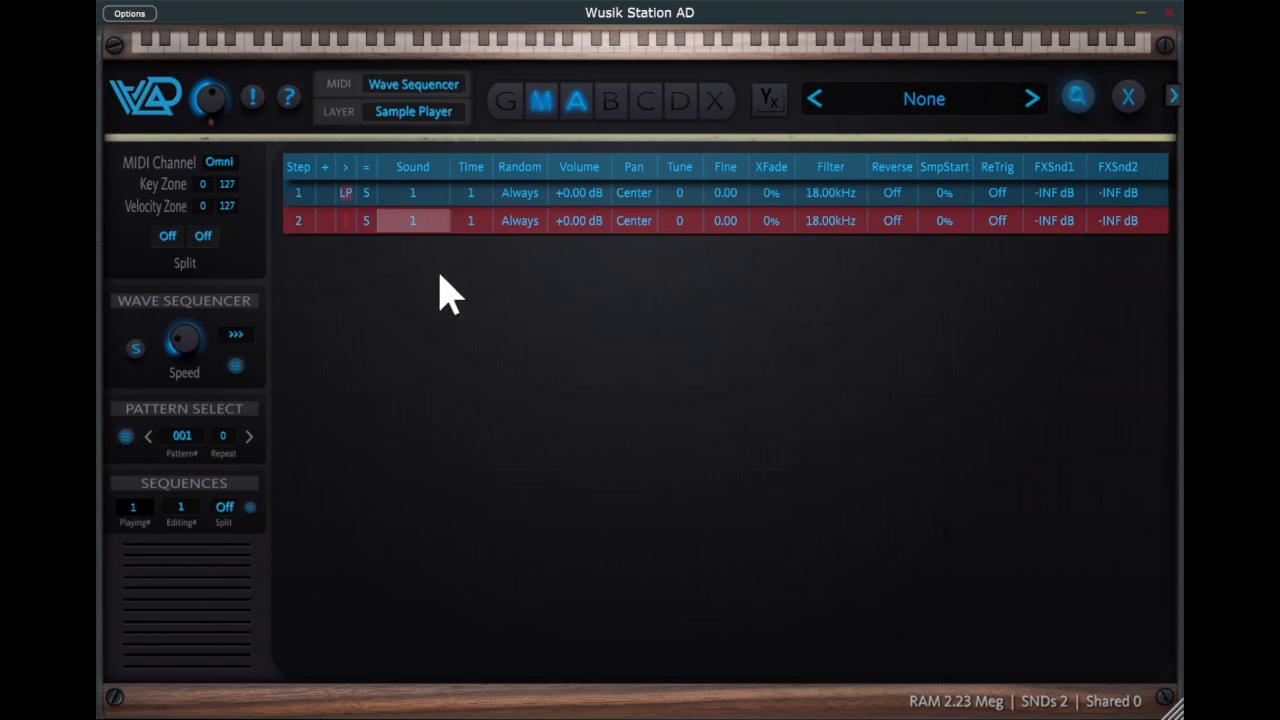
- Assign sound 2 to sequencer step 2 and set the XFade of steps 1 and 2 to 100%
{"action": "left_click_drag", "start_coordinate": [434, 217], "coordinate": [432, 203]}
{"action": "left_click_drag", "start_coordinate": [781, 189], "coordinate": [781, 127]}
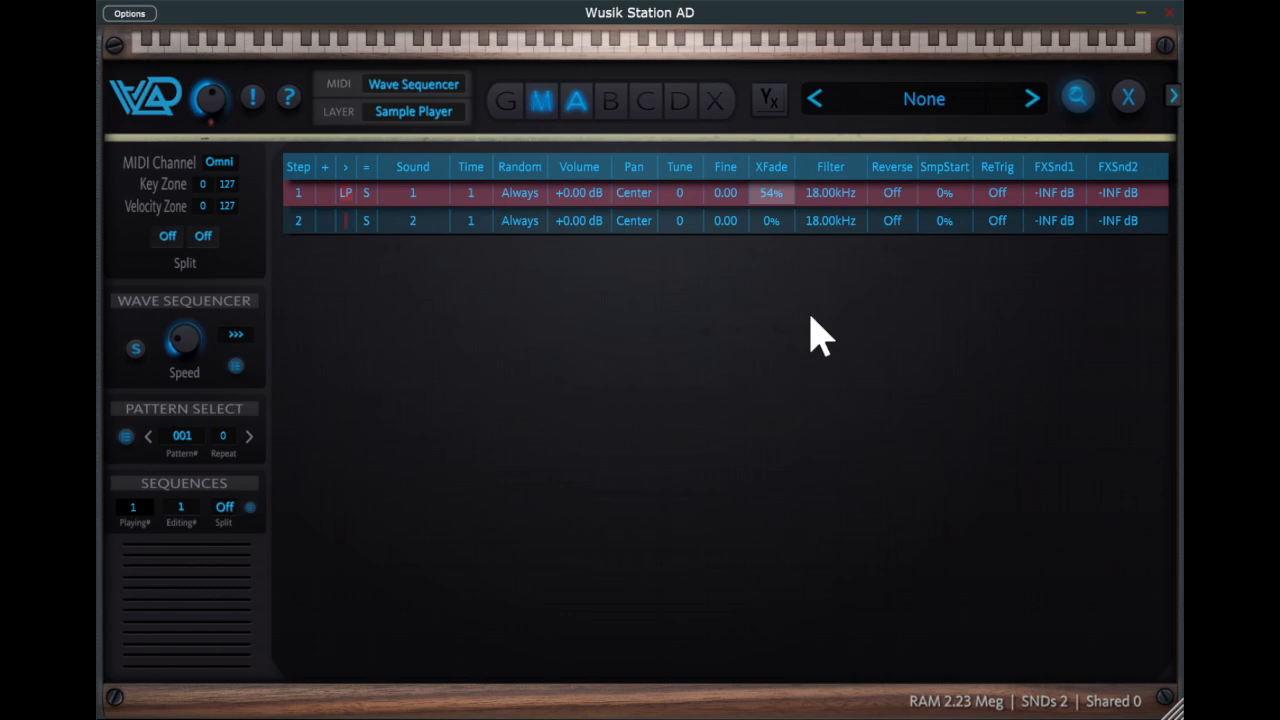
{"action": "key", "text": "End"}
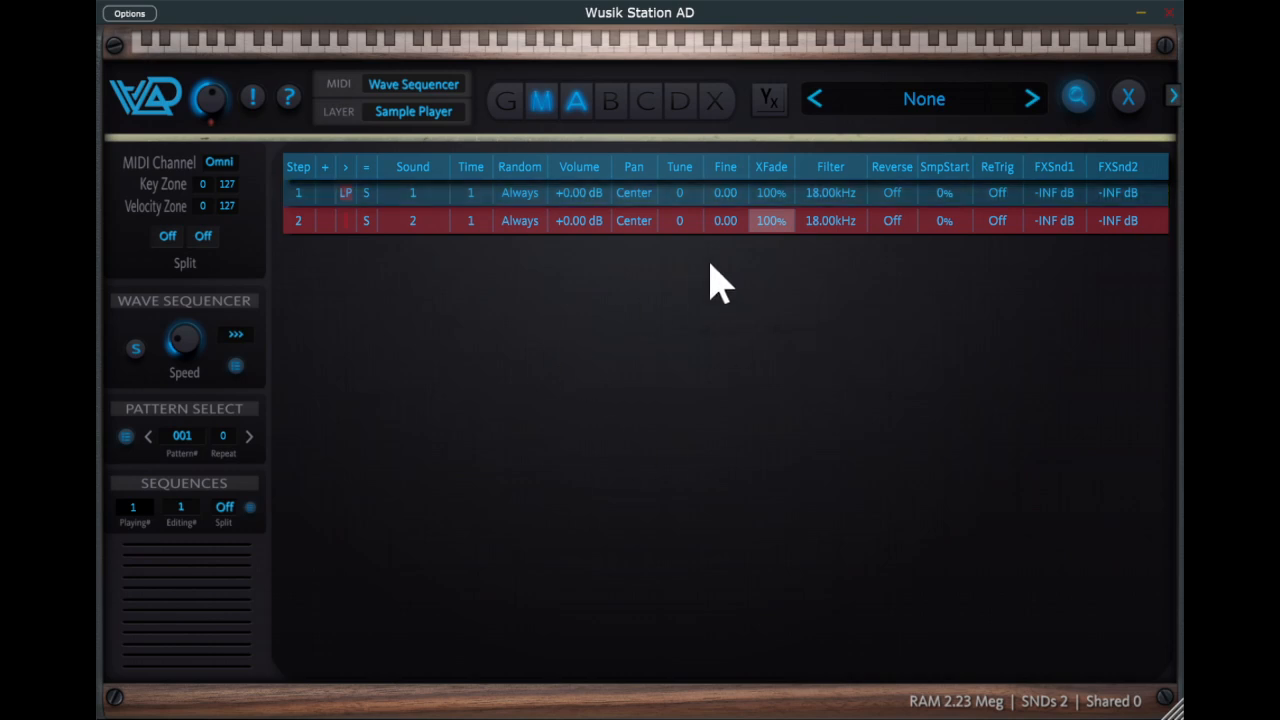
- Add Double Chorus and Stereo Delay as insert effects on the layer
{"action": "left_click", "coordinate": [721, 101]}
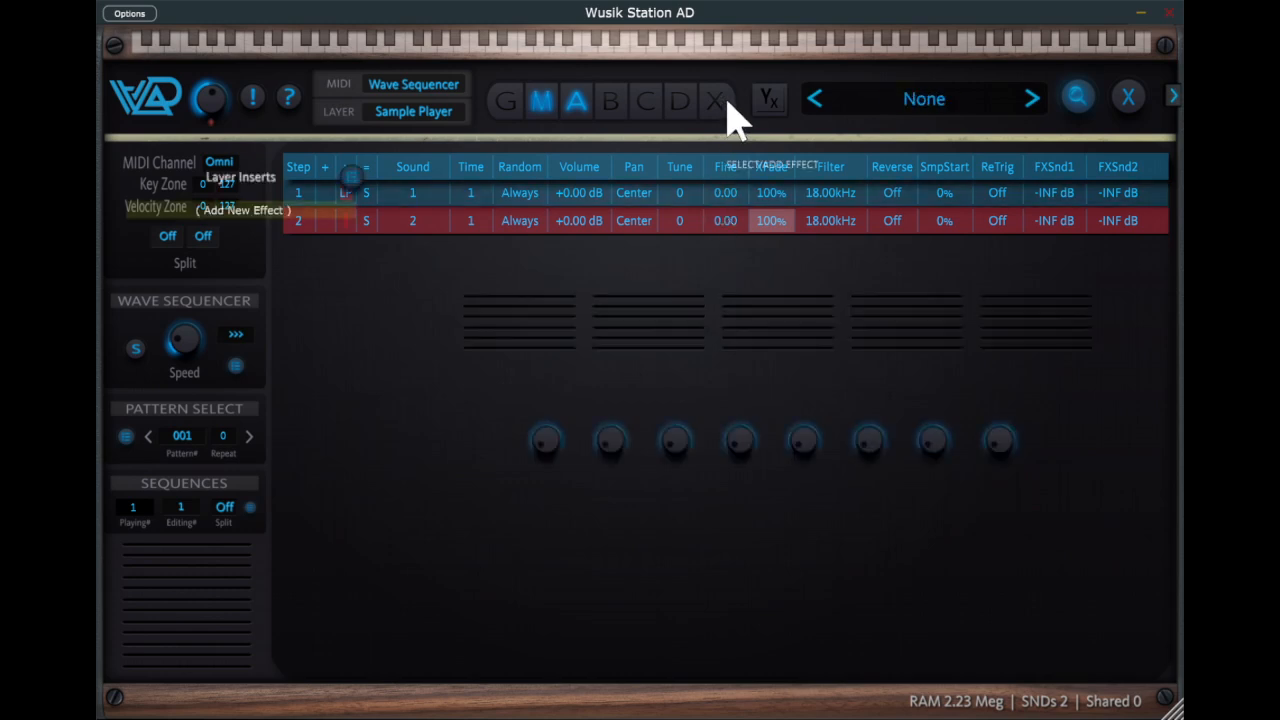
{"action": "left_click", "coordinate": [262, 210]}
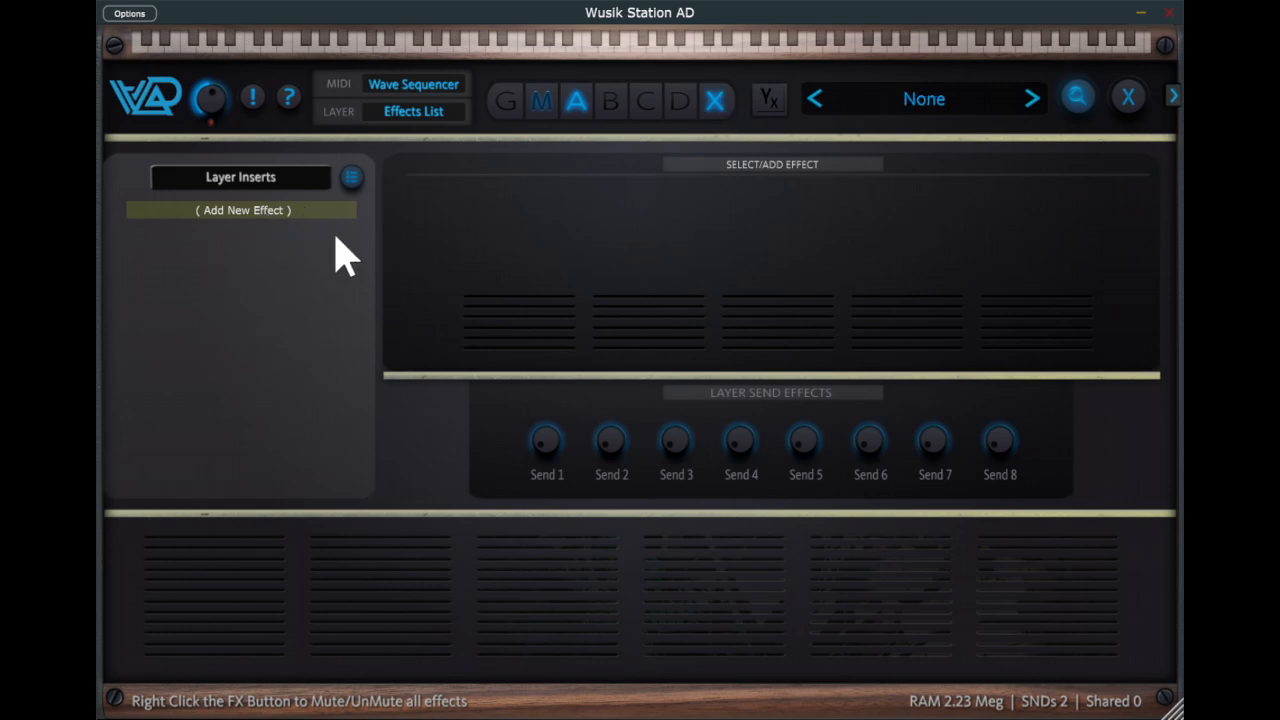
{"action": "left_click", "coordinate": [355, 252]}
{"action": "left_click", "coordinate": [288, 240]}
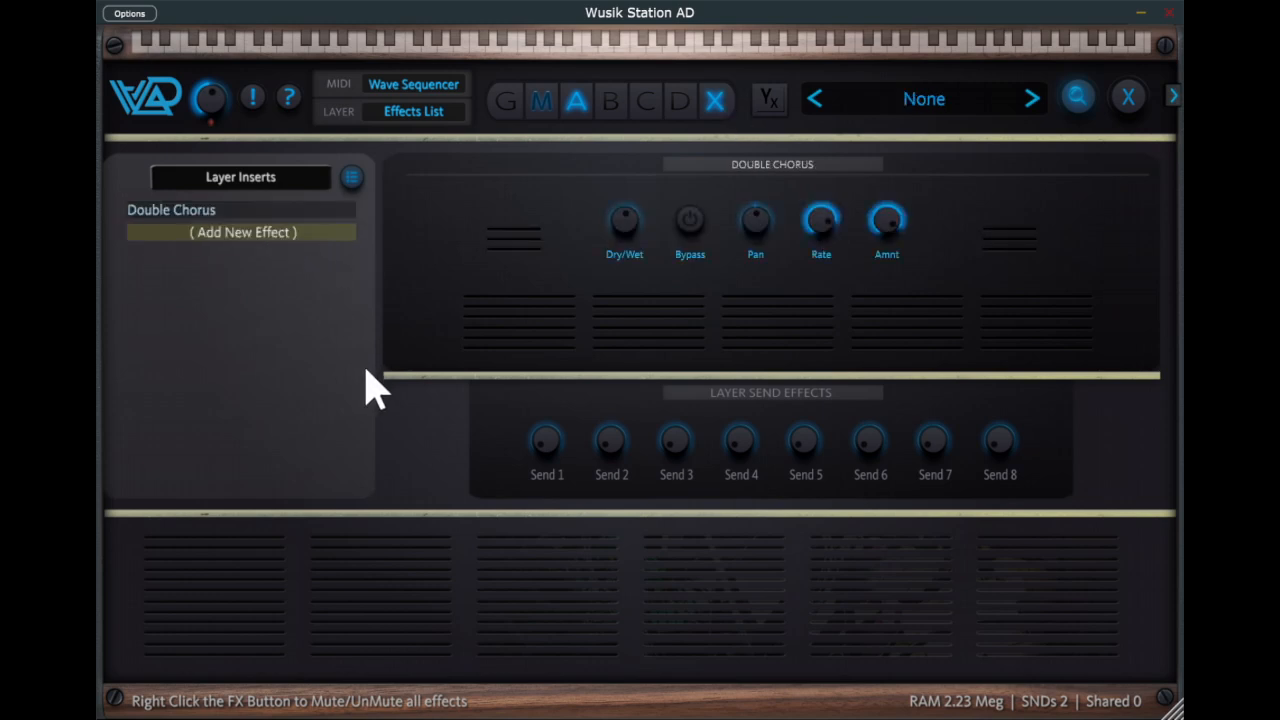
{"action": "left_click", "coordinate": [368, 388]}
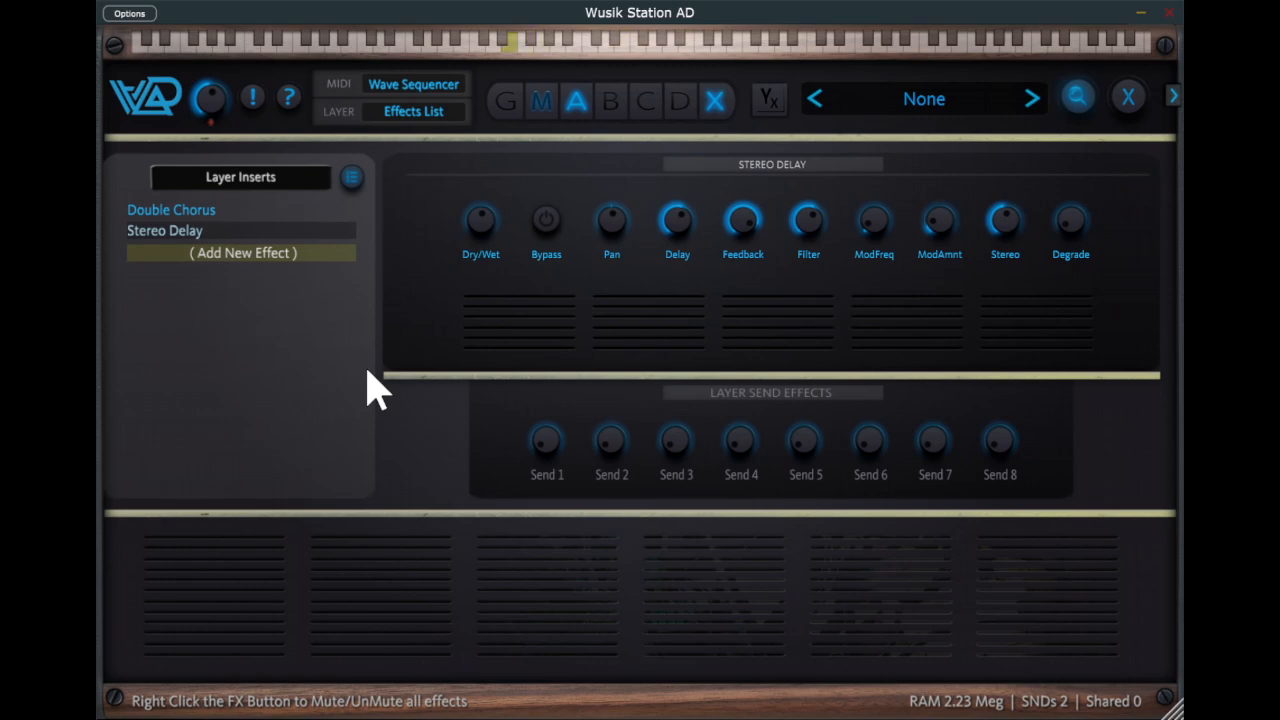
- Add the A0S VS Voices sound as layer A's third sound
{"action": "mouse_move", "coordinate": [757, 443]}
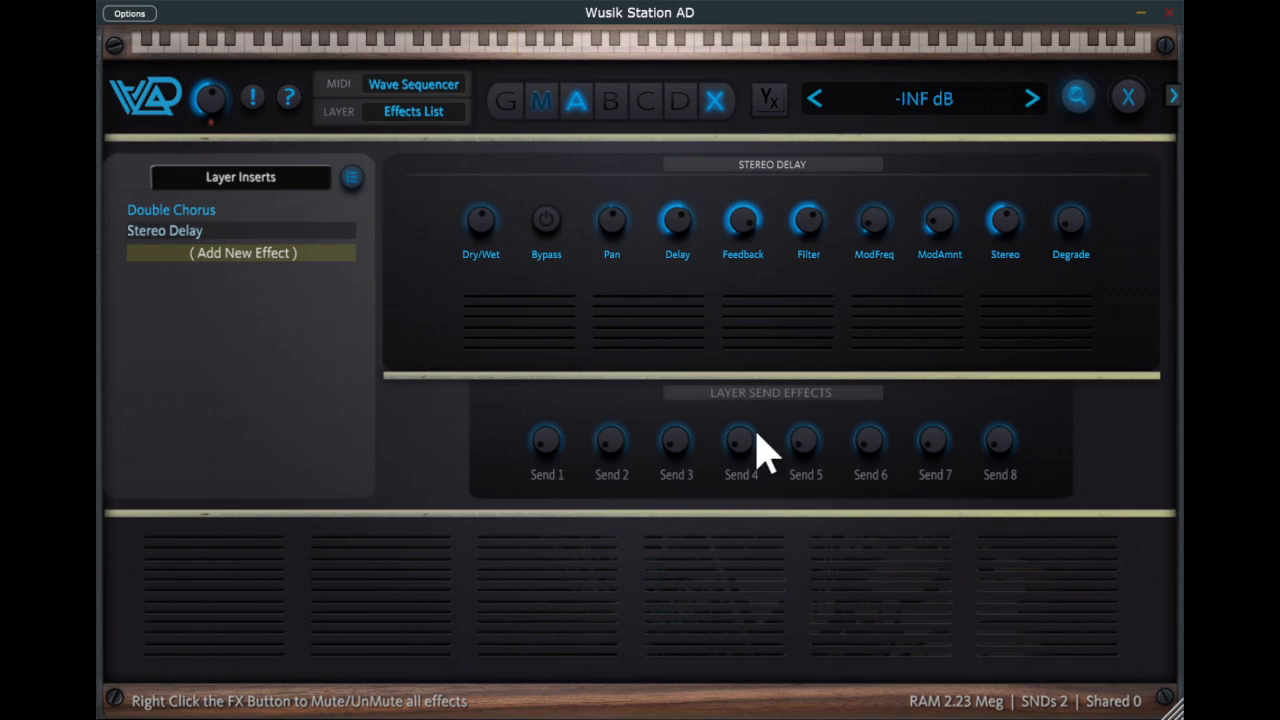
{"action": "left_click", "coordinate": [579, 103]}
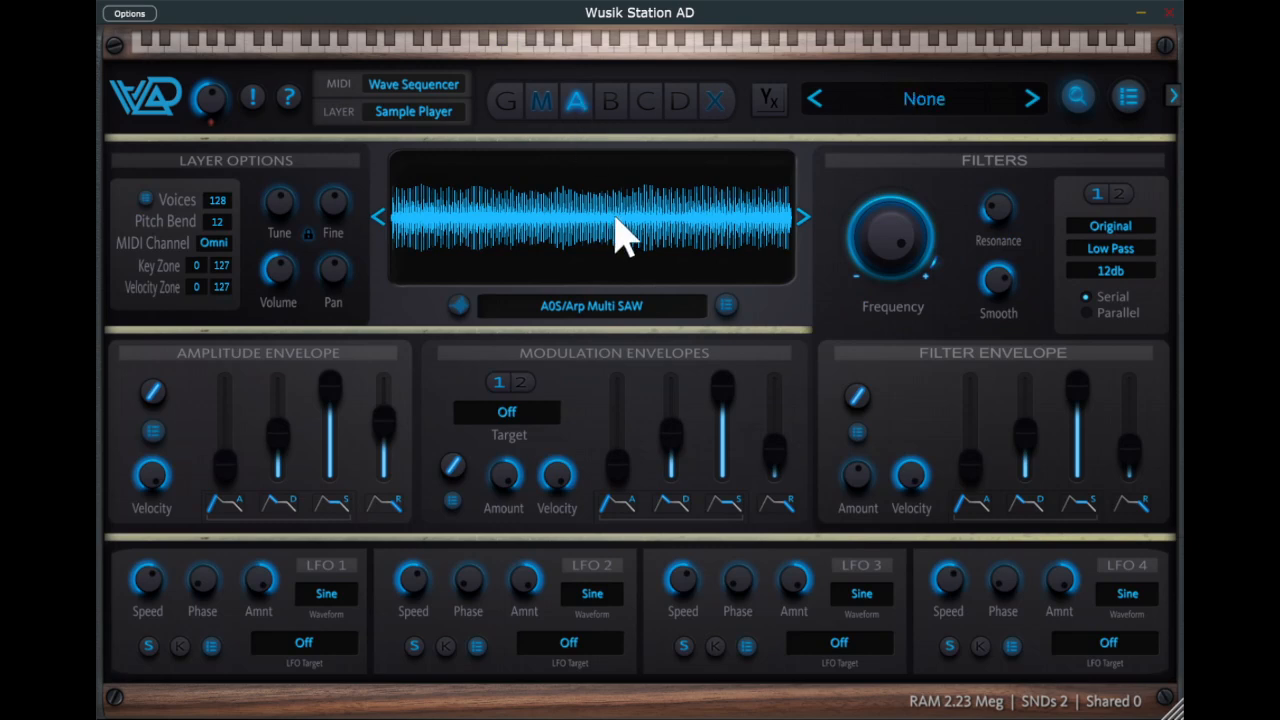
{"action": "right_click", "coordinate": [785, 360]}
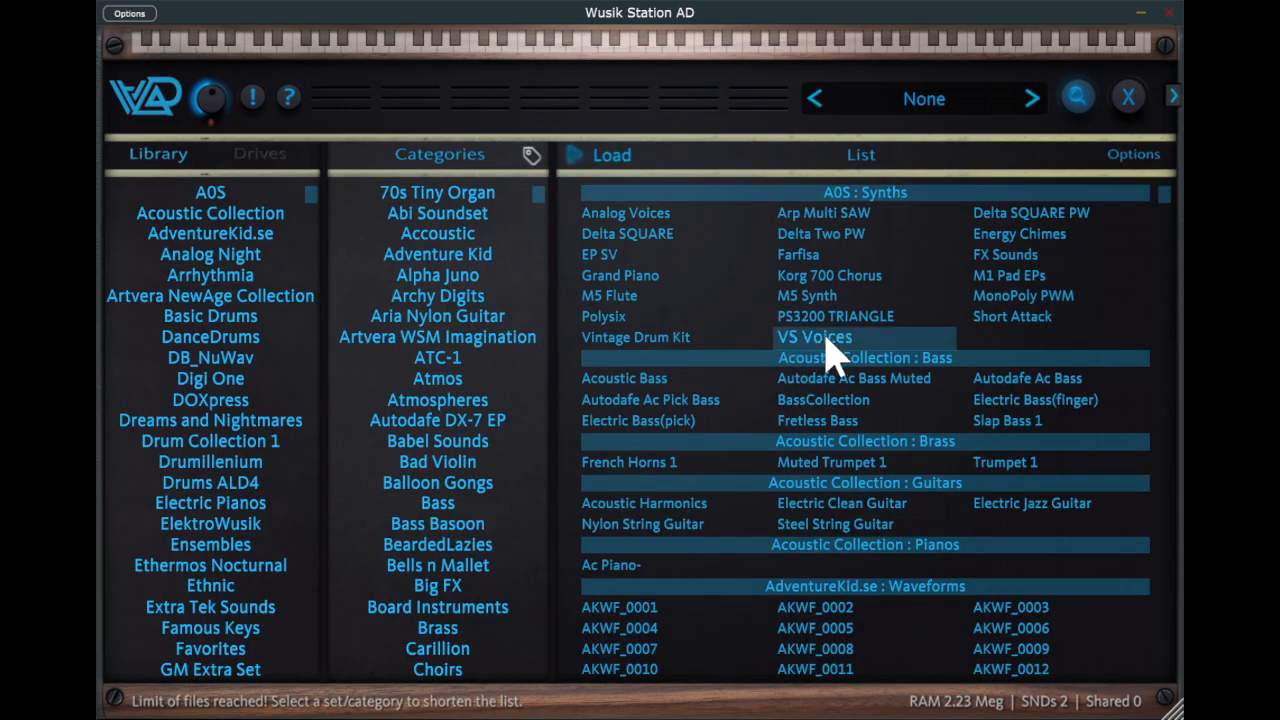
{"action": "double_click", "coordinate": [815, 337]}
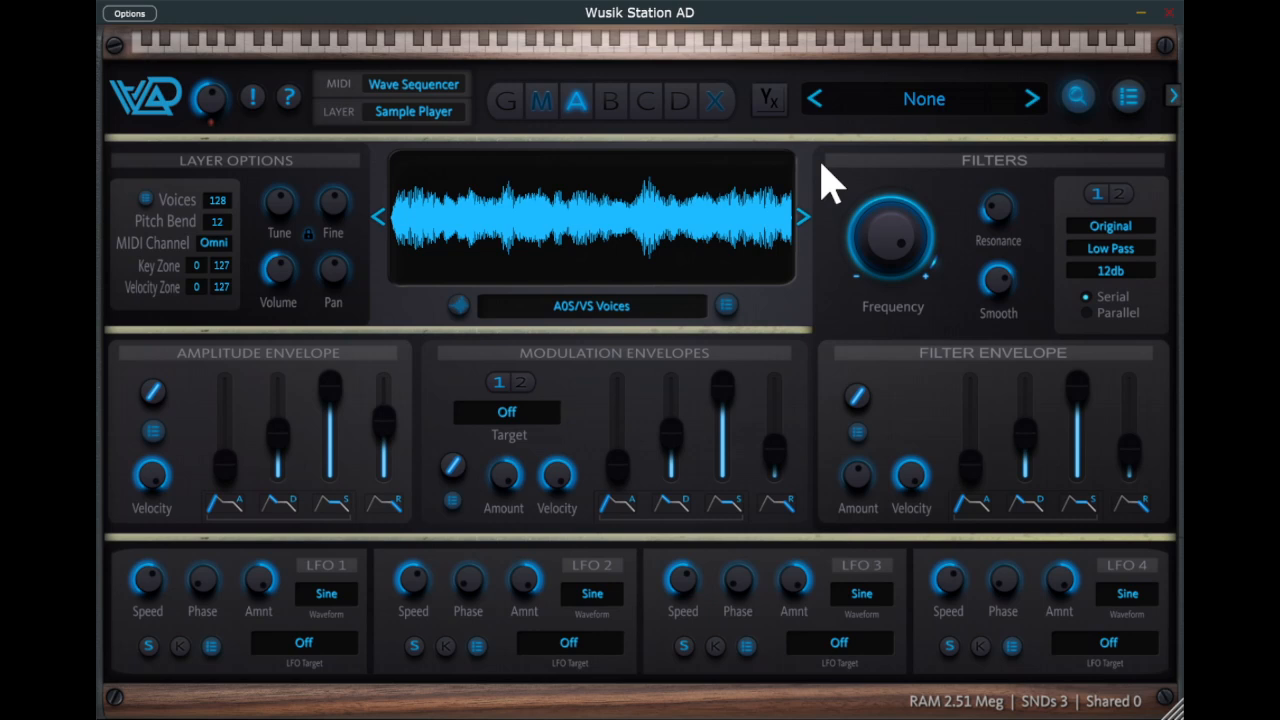
- Add a third sequencer step with sound 3 and 100% XFade, and move the loop point to step 2
{"action": "left_click", "coordinate": [546, 110]}
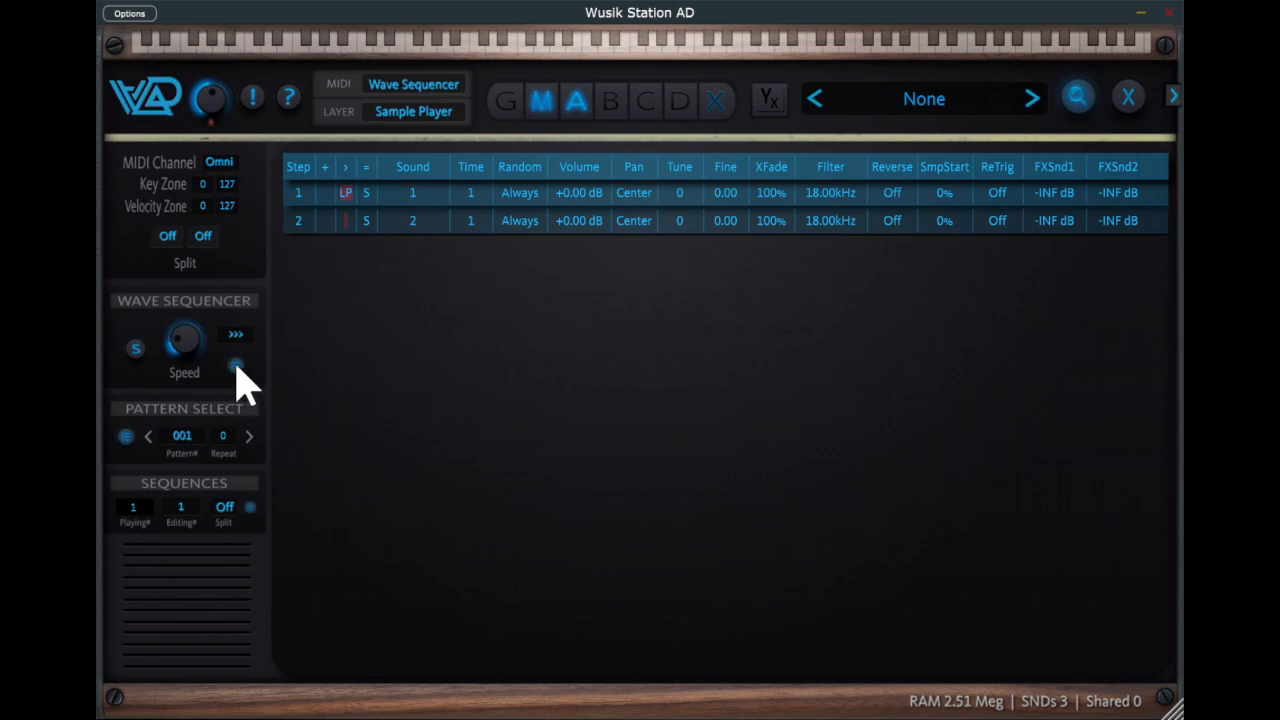
{"action": "left_click", "coordinate": [335, 471]}
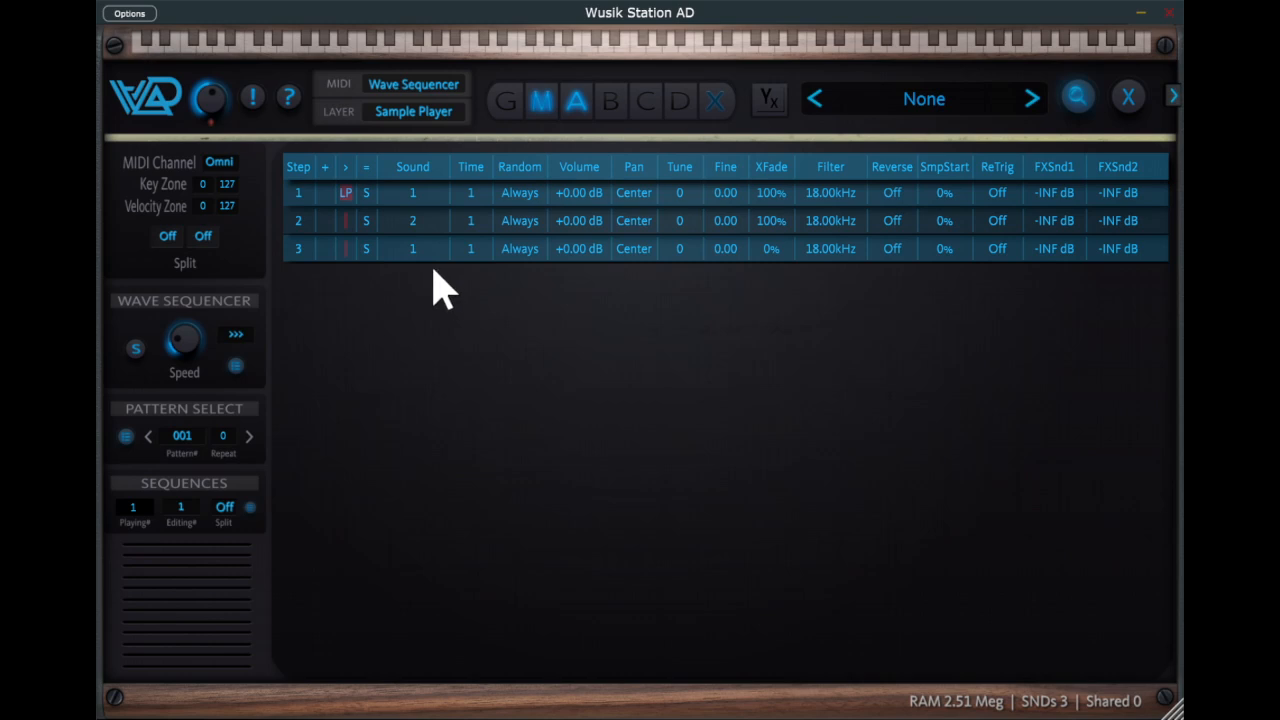
{"action": "left_click_drag", "start_coordinate": [420, 251], "coordinate": [428, 210]}
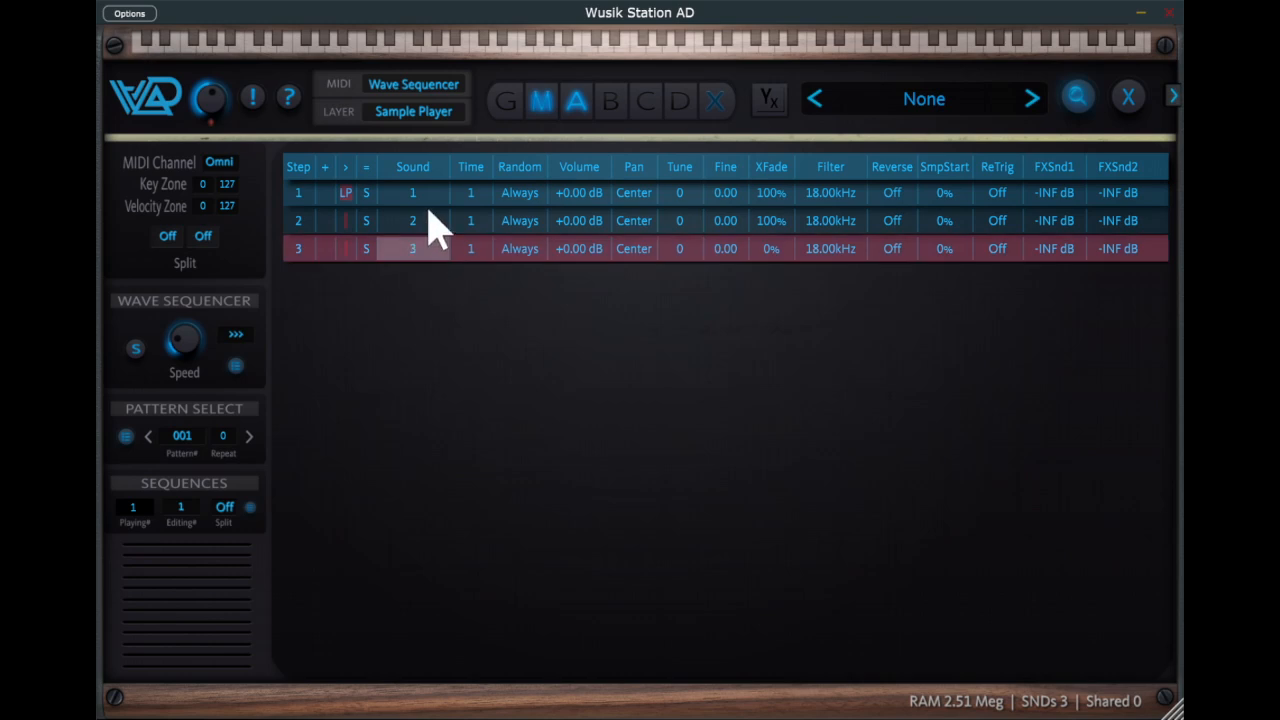
{"action": "left_click_drag", "start_coordinate": [780, 252], "coordinate": [823, 6]}
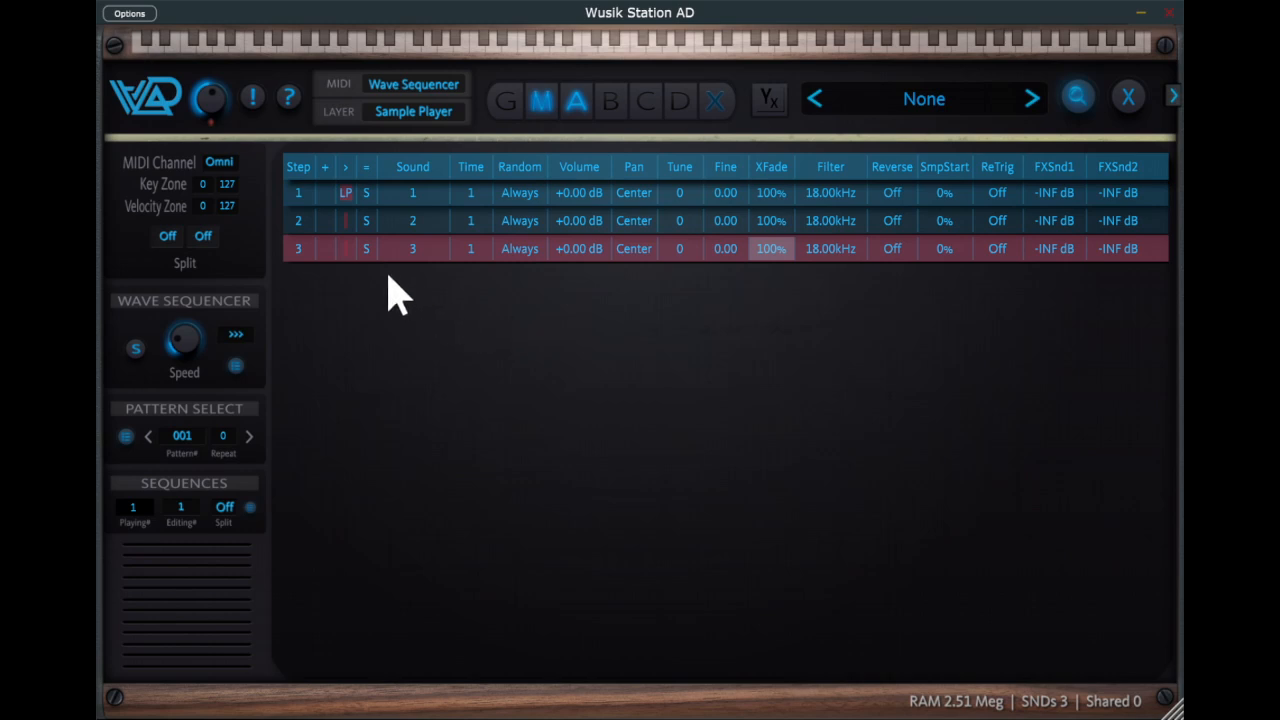
{"action": "left_click", "coordinate": [350, 220]}
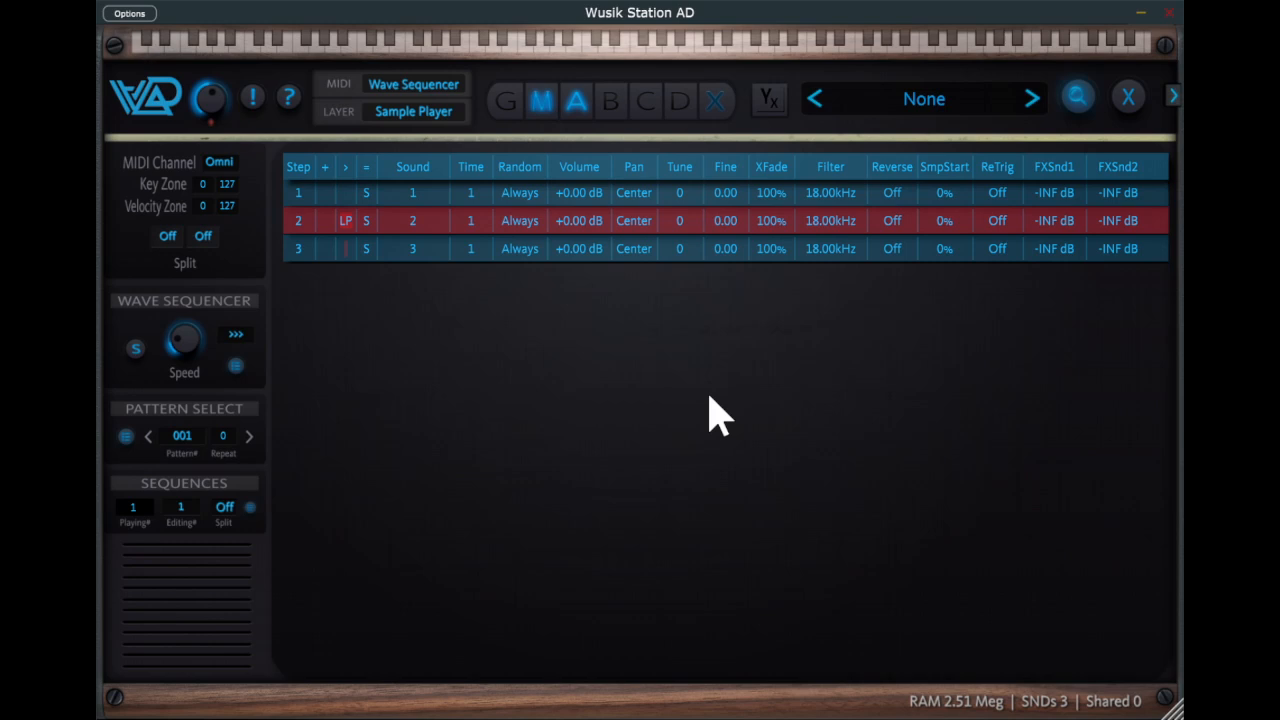
- Switch sequencer step 1 to multi sounds, with its second sound set to sound 1 and Fine +0.23
{"action": "left_click", "coordinate": [367, 194]}
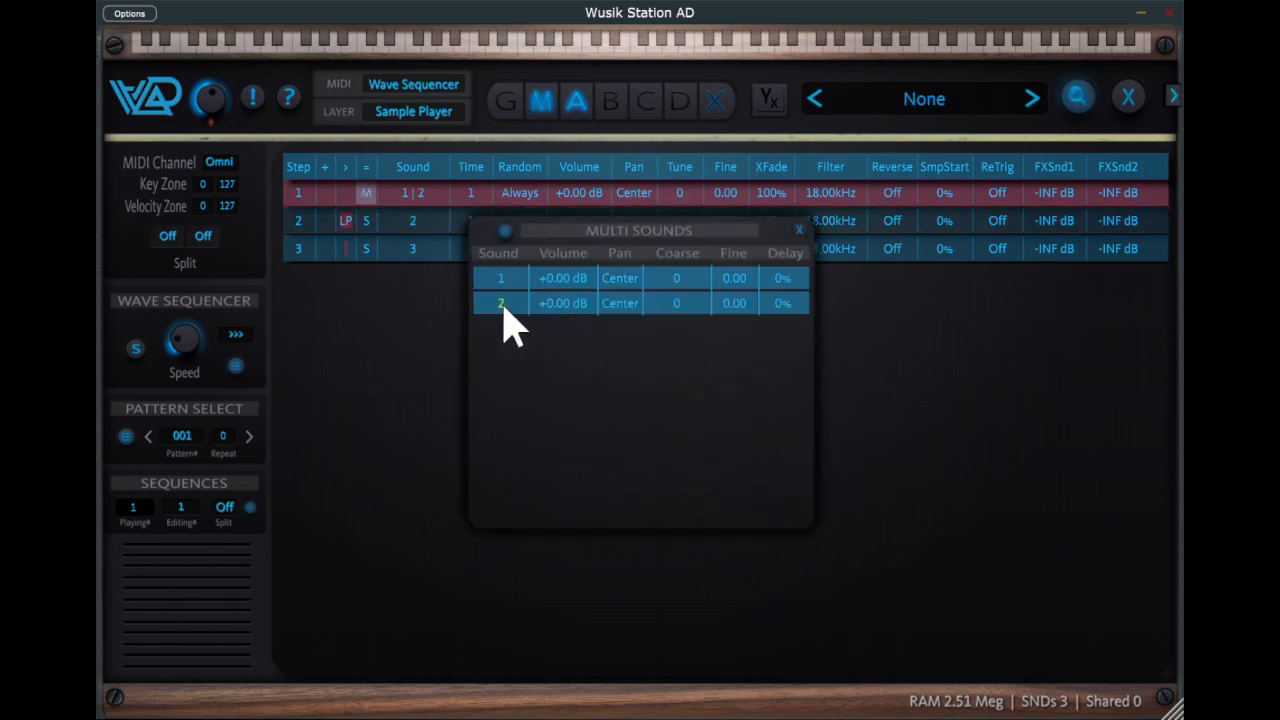
{"action": "left_click_drag", "start_coordinate": [501, 303], "coordinate": [501, 434]}
{"action": "left_click_drag", "start_coordinate": [745, 315], "coordinate": [751, 283]}
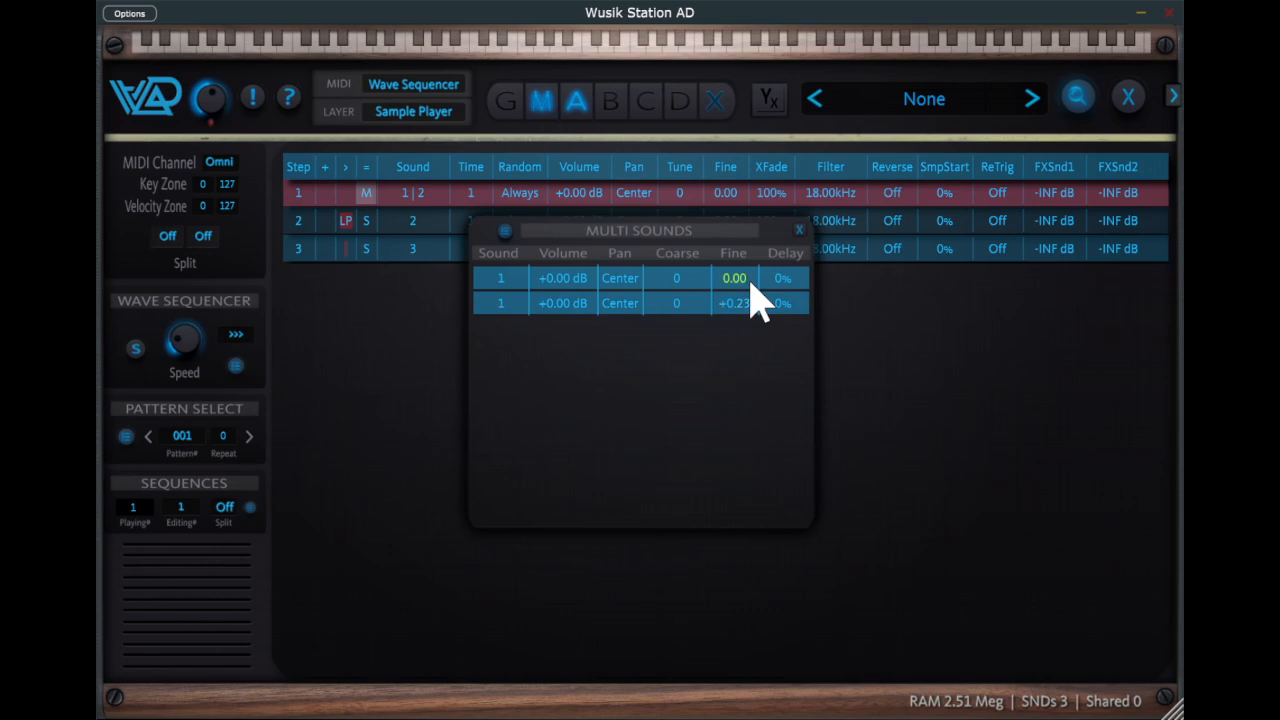
{"action": "left_click", "coordinate": [799, 229]}
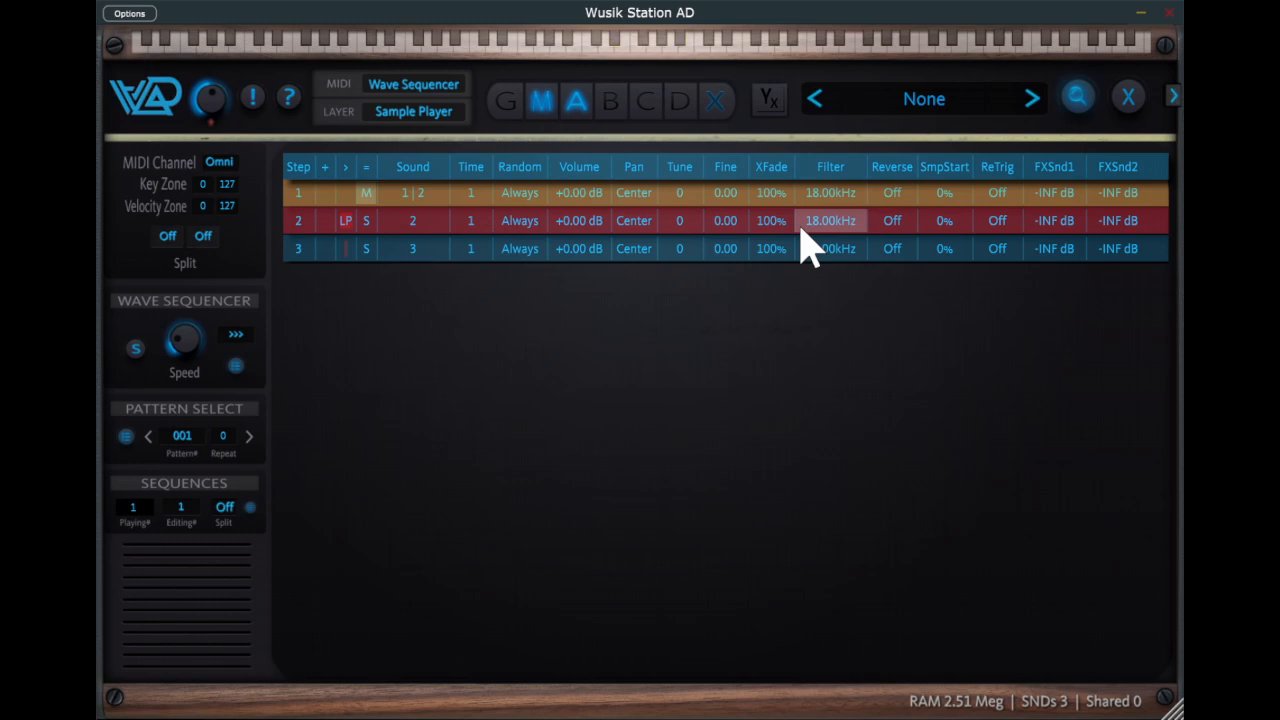
- Switch sequencer step 2 to multi sounds, with its second entry set to sound 2, Coarse 12, Fine +0.14 and Delay 22%
{"action": "left_click", "coordinate": [366, 224]}
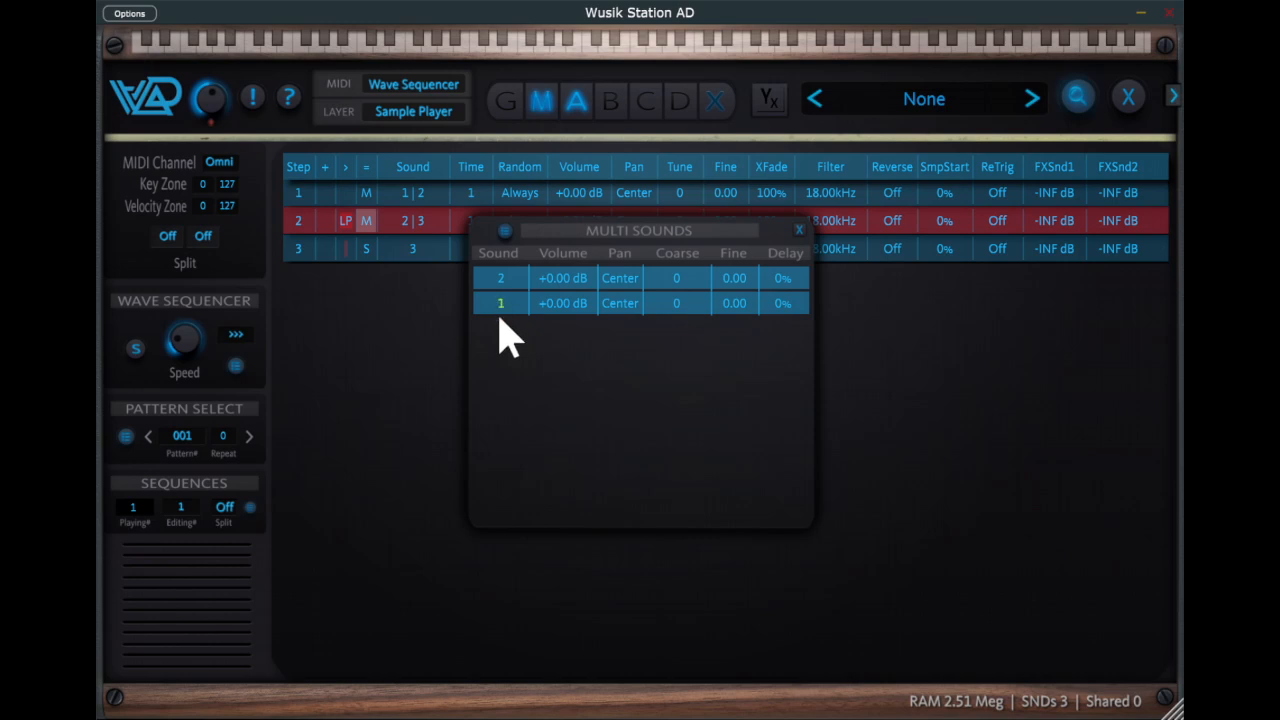
{"action": "left_click_drag", "start_coordinate": [500, 311], "coordinate": [500, 314]}
{"action": "left_click_drag", "start_coordinate": [691, 314], "coordinate": [704, 248]}
{"action": "left_click_drag", "start_coordinate": [743, 304], "coordinate": [743, 288]}
{"action": "left_click", "coordinate": [799, 231]}
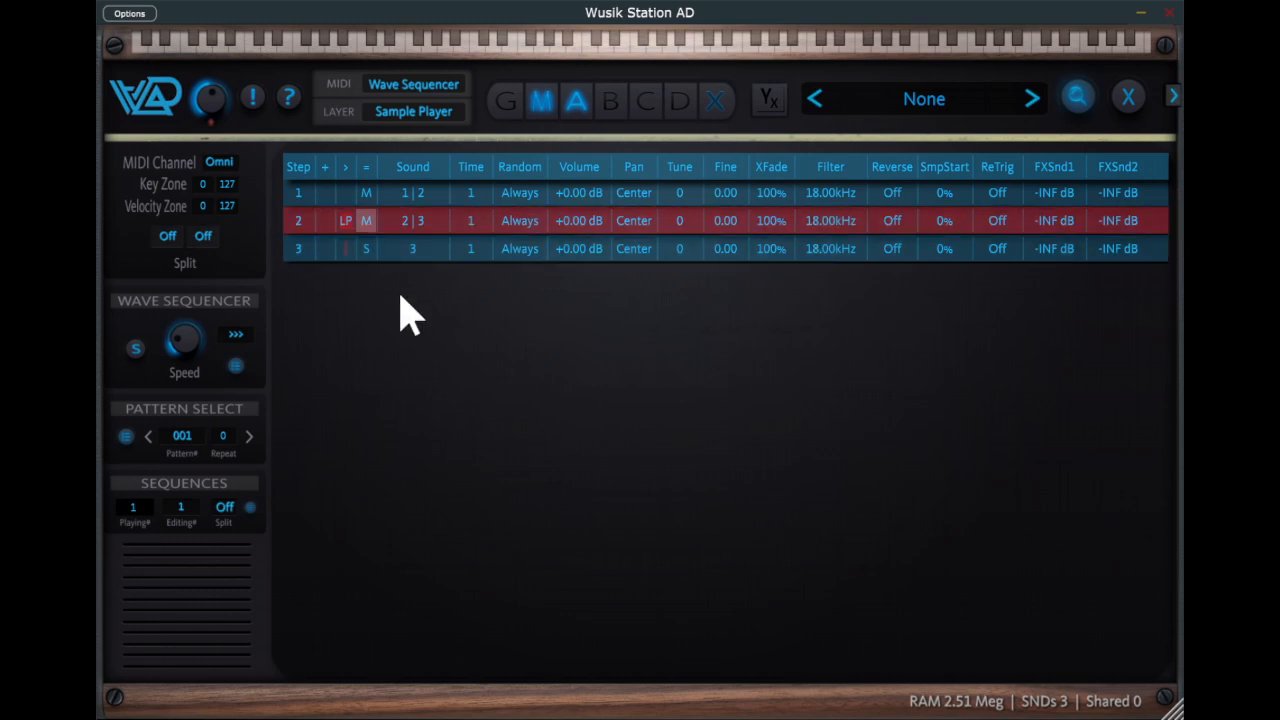
{"action": "left_click", "coordinate": [432, 240]}
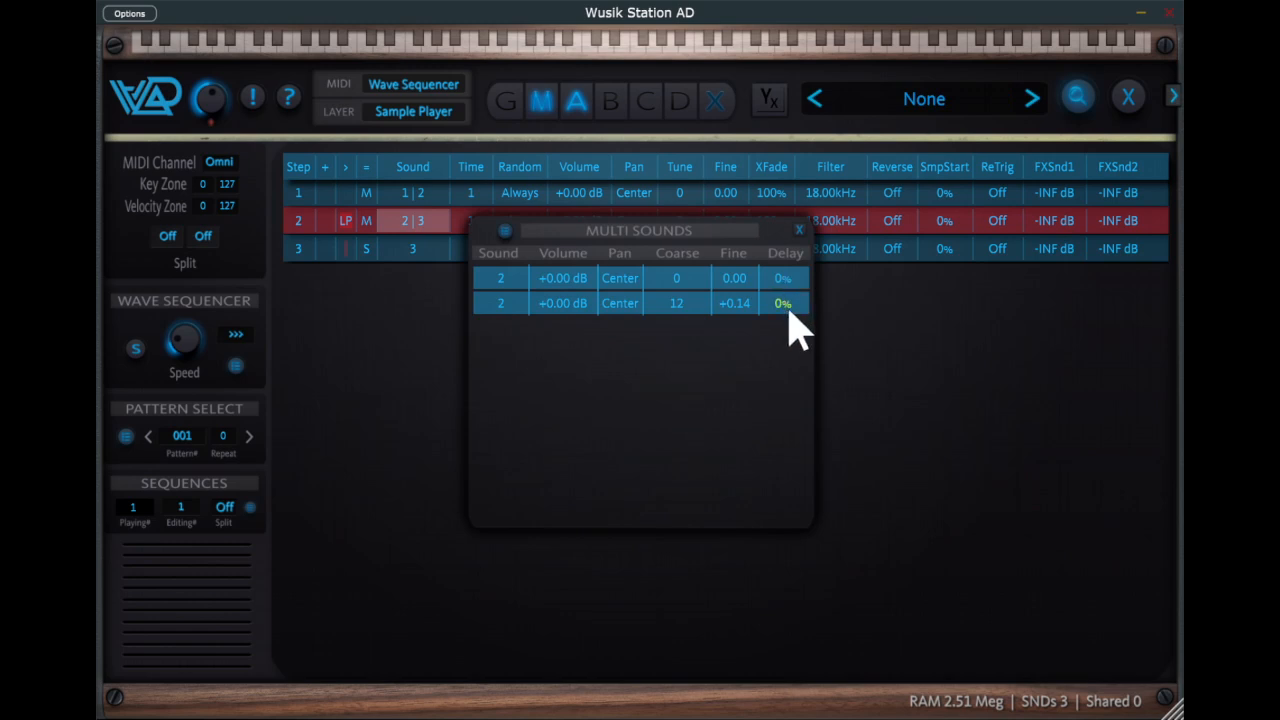
{"action": "left_click_drag", "start_coordinate": [791, 323], "coordinate": [794, 262]}
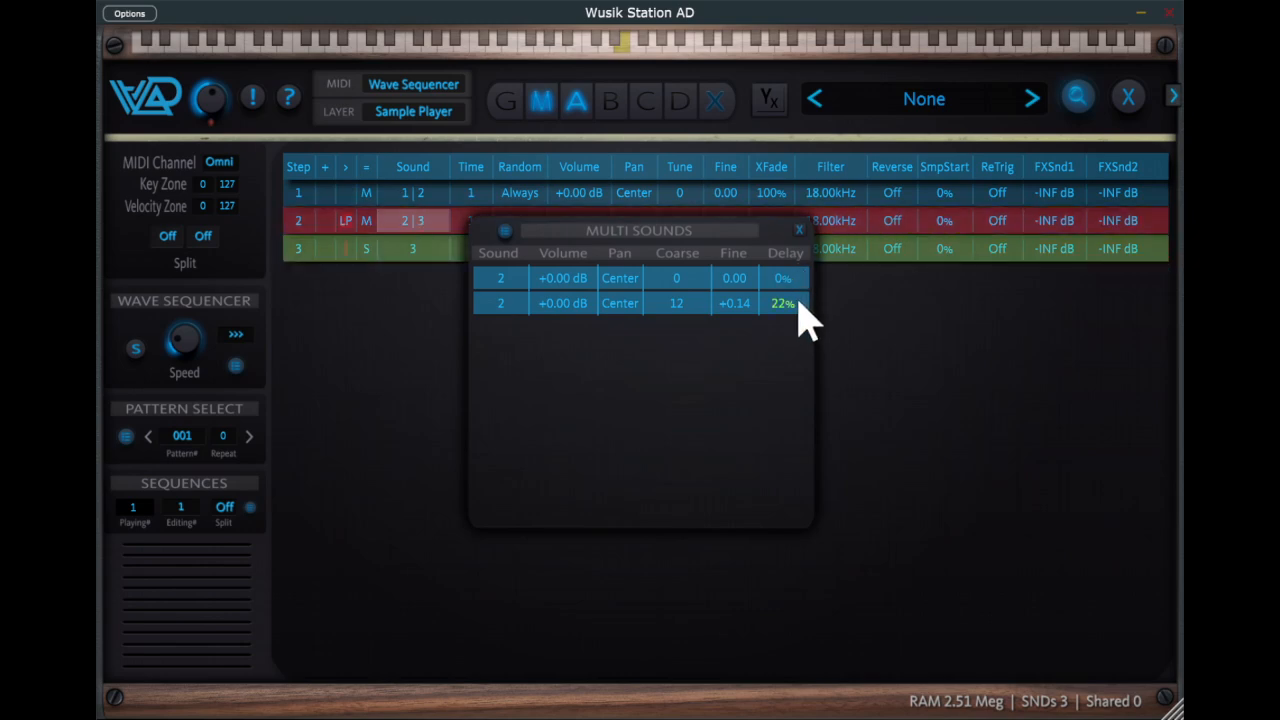
- Adjust the Delay of the second sound in sequencer step 2's multi sounds and close its sound list
{"action": "left_click_drag", "start_coordinate": [800, 300], "coordinate": [835, 33]}
{"action": "left_click_drag", "start_coordinate": [797, 310], "coordinate": [797, 430]}
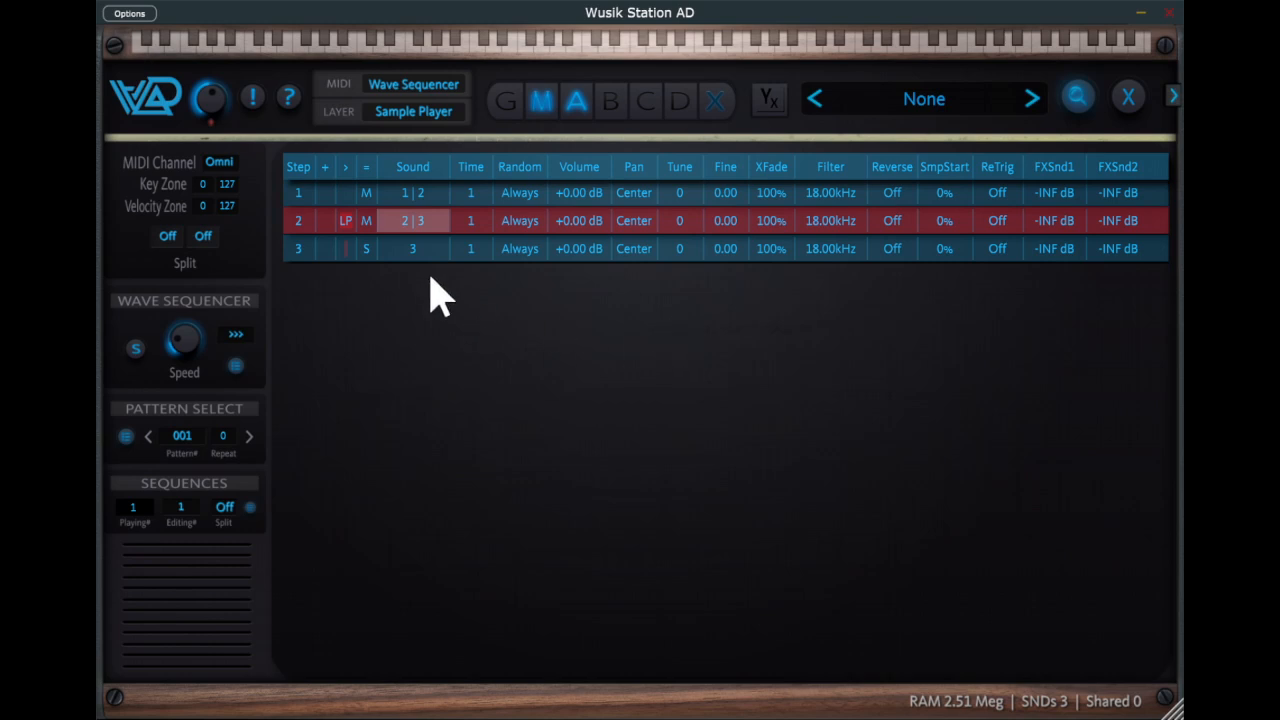
- Select sequencer steps 2 and 3 together and duplicate them to extend the sequence to five steps
{"action": "left_click", "coordinate": [337, 194]}
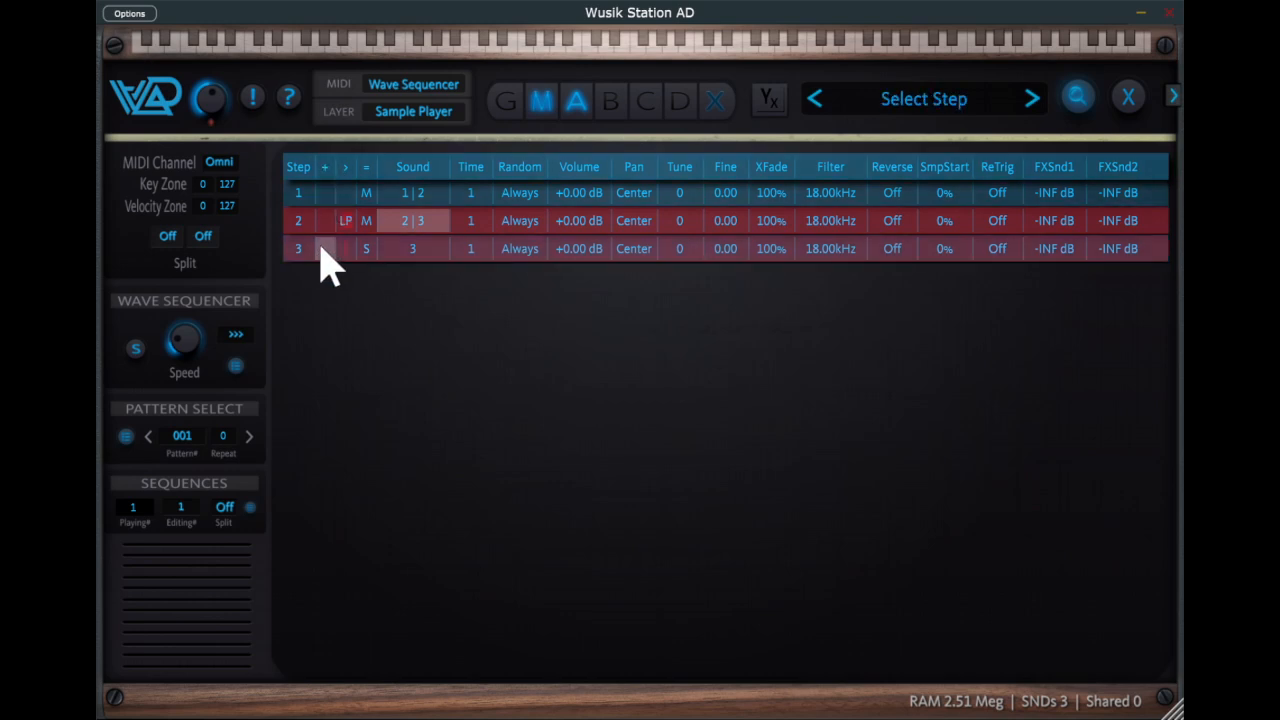
{"action": "left_click", "coordinate": [322, 222]}
{"action": "left_click", "coordinate": [323, 248]}
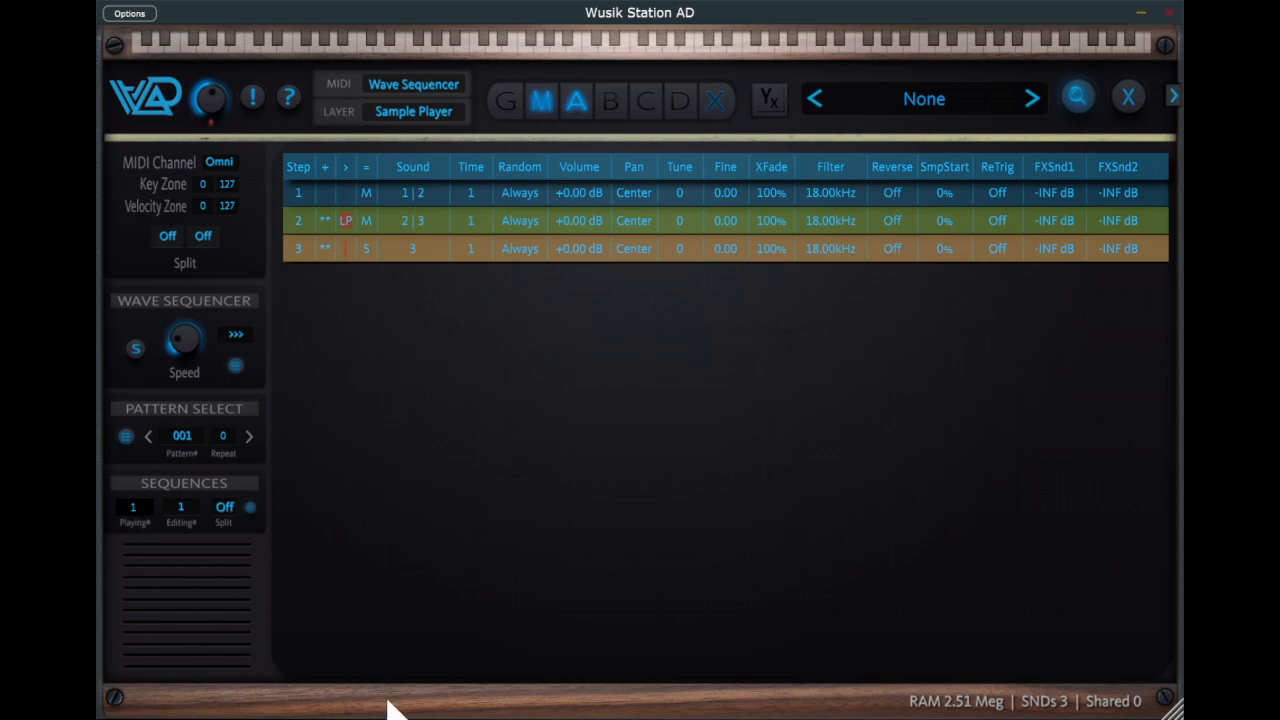
{"action": "key", "text": "ctrl+d"}
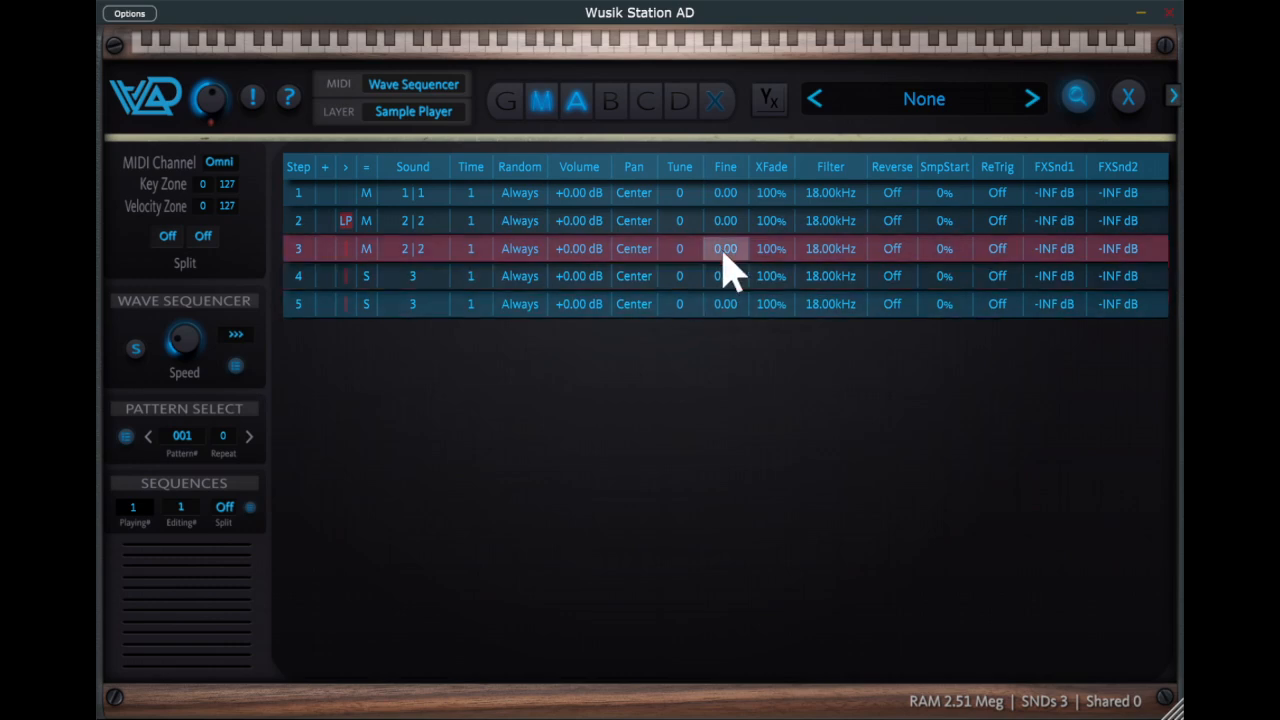
- Set Tune to 7 on sequencer step 4 and 5 on step 5, and switch step 4 to sound 2
{"action": "mouse_move", "coordinate": [703, 279]}
{"action": "left_mouse_down"}
{"action": "mouse_move", "coordinate": [700, 236]}
{"action": "mouse_move", "coordinate": [690, 308]}
{"action": "mouse_move", "coordinate": [703, 277]}
{"action": "left_mouse_up"}
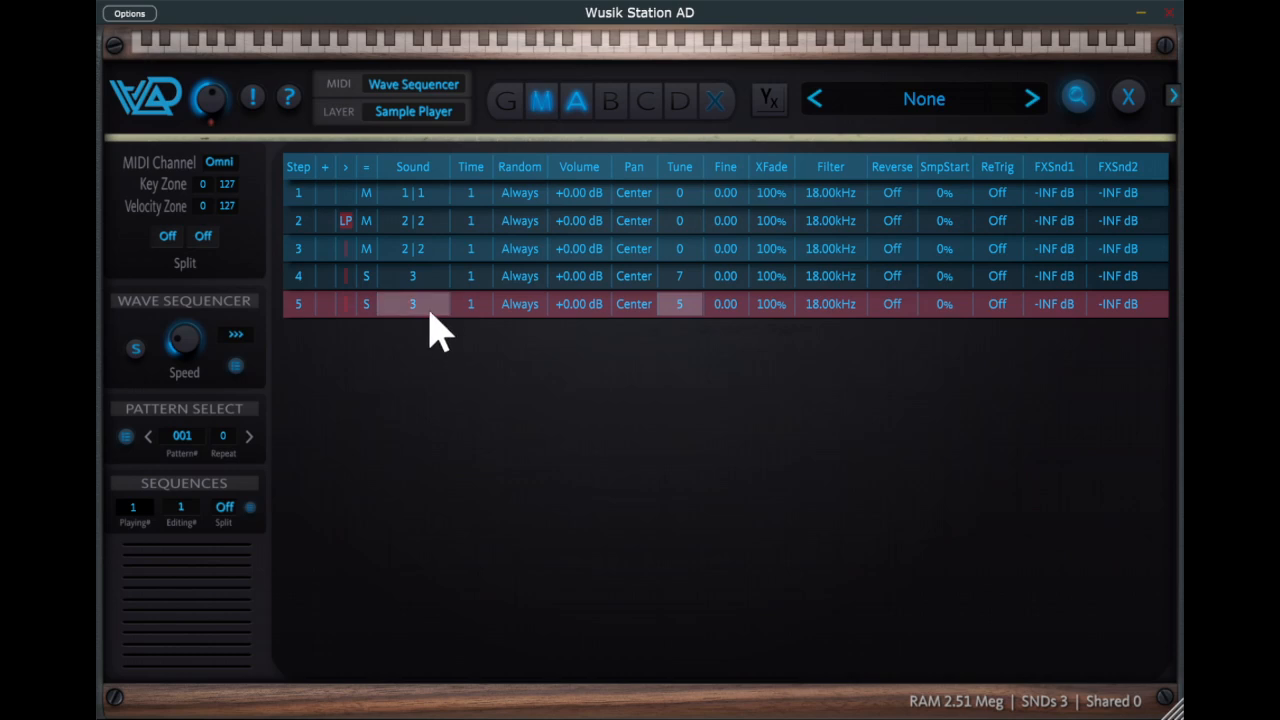
{"action": "left_click", "coordinate": [431, 275]}
{"action": "left_click_drag", "start_coordinate": [440, 284], "coordinate": [443, 276]}
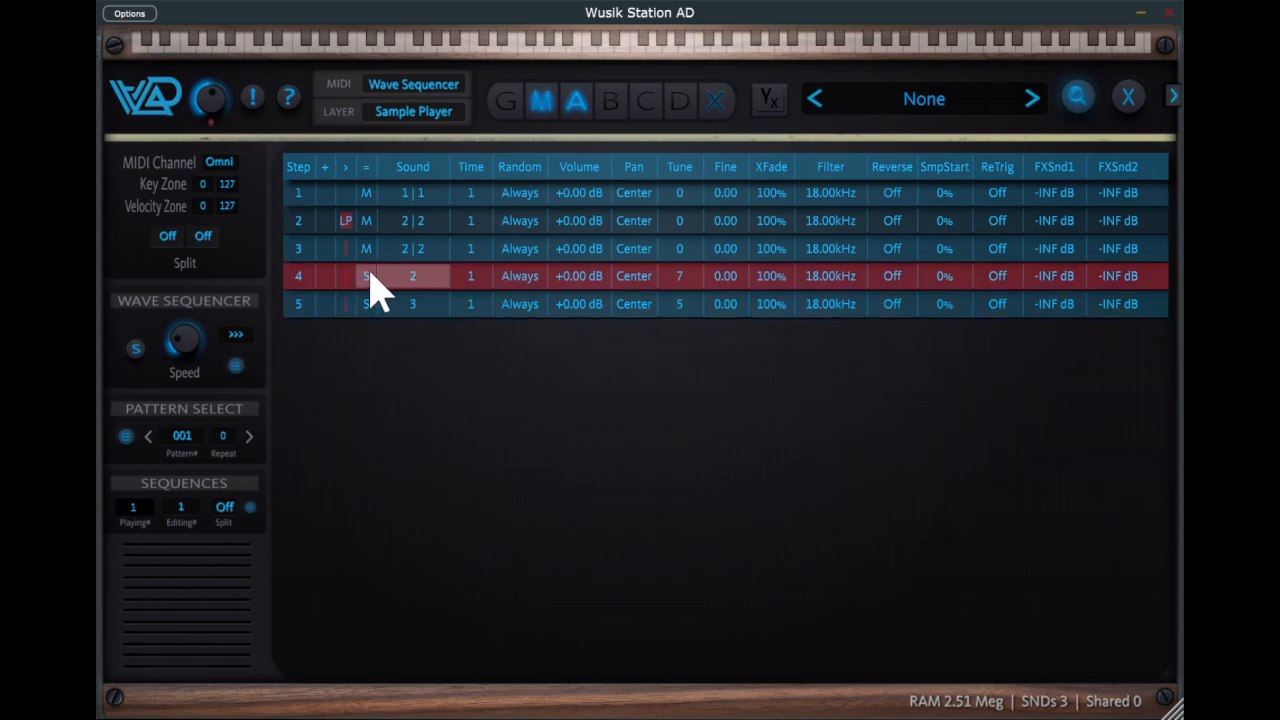
- Switch sequencer step 3 to a single sound and back to multi sounds, layering sounds 2 and 3
{"action": "left_click", "coordinate": [376, 264]}
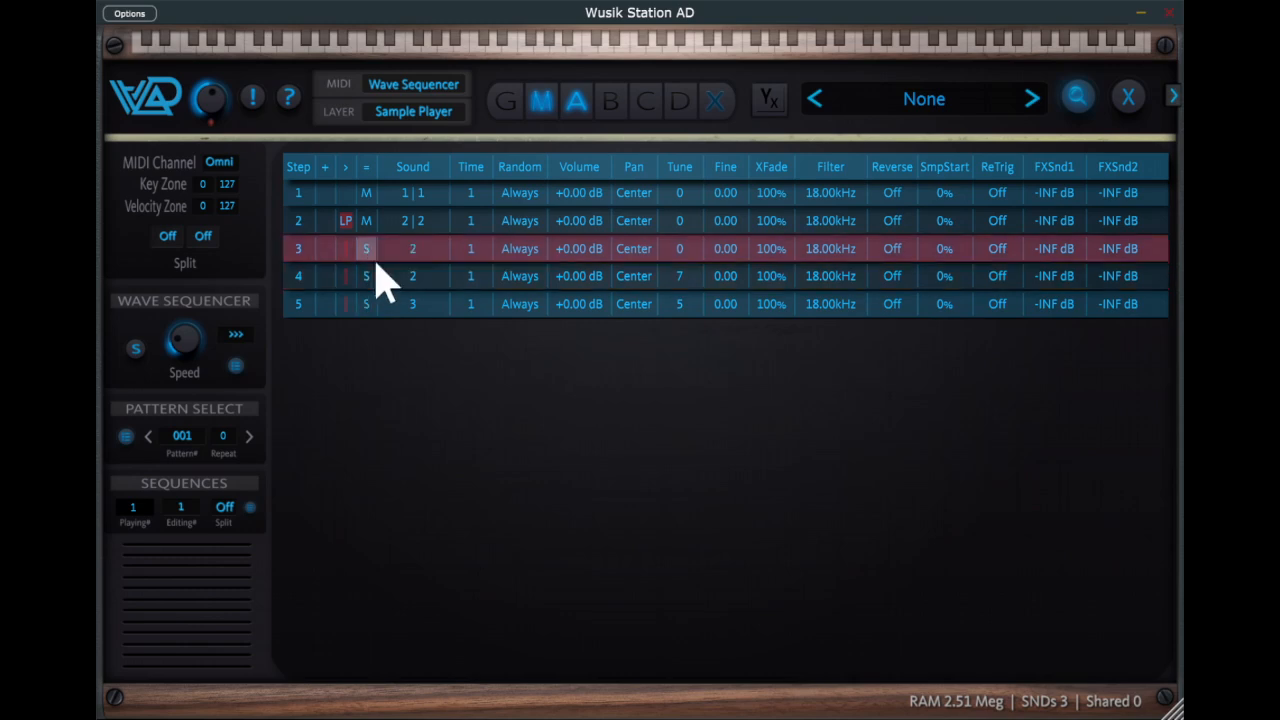
{"action": "left_click", "coordinate": [370, 257]}
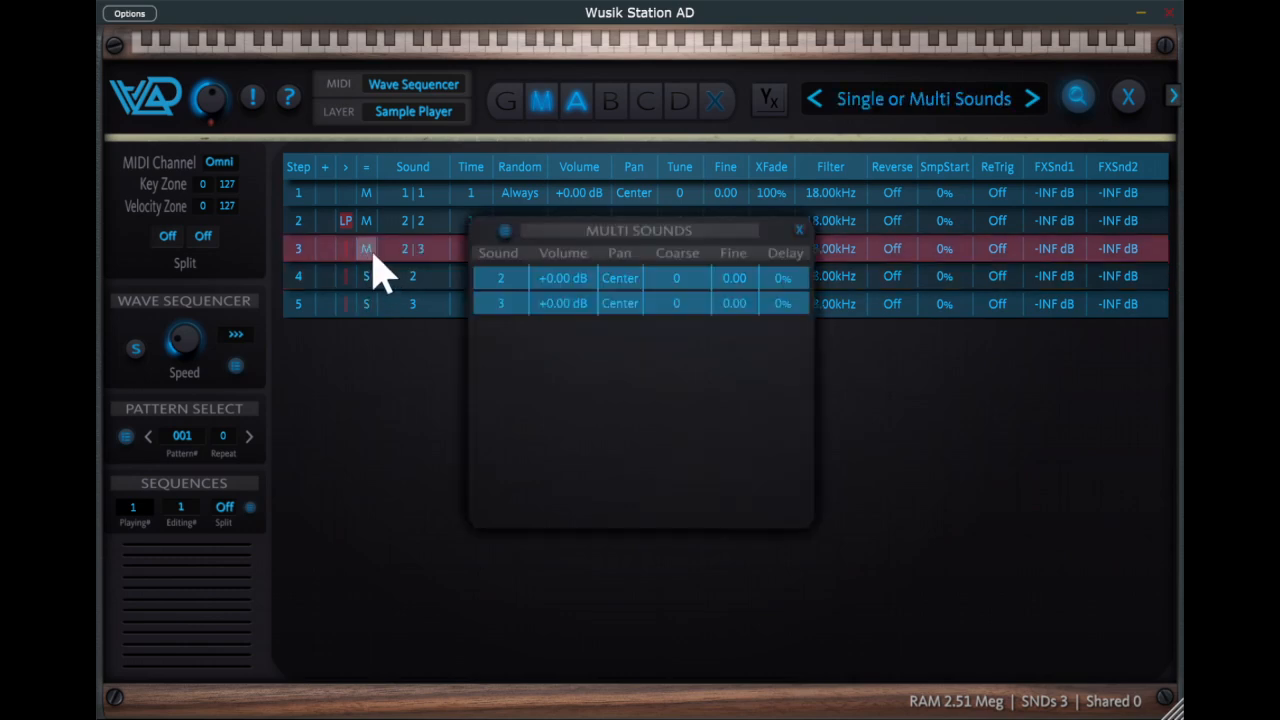
{"action": "left_click", "coordinate": [800, 230]}
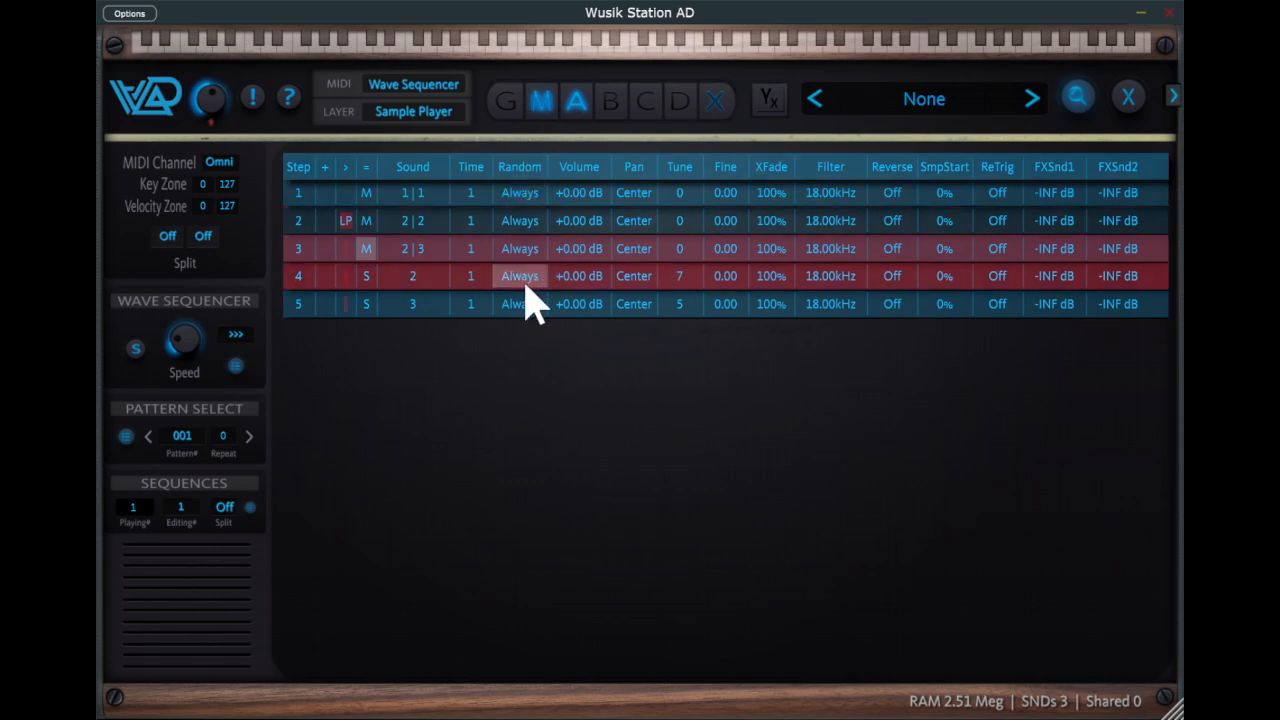
- Set the Random chance to 79% on sequencer step 2, 92% on step 3, 75% on step 4 and 71% on step 5
{"action": "left_click_drag", "start_coordinate": [527, 285], "coordinate": [537, 372]}
{"action": "left_click", "coordinate": [533, 250]}
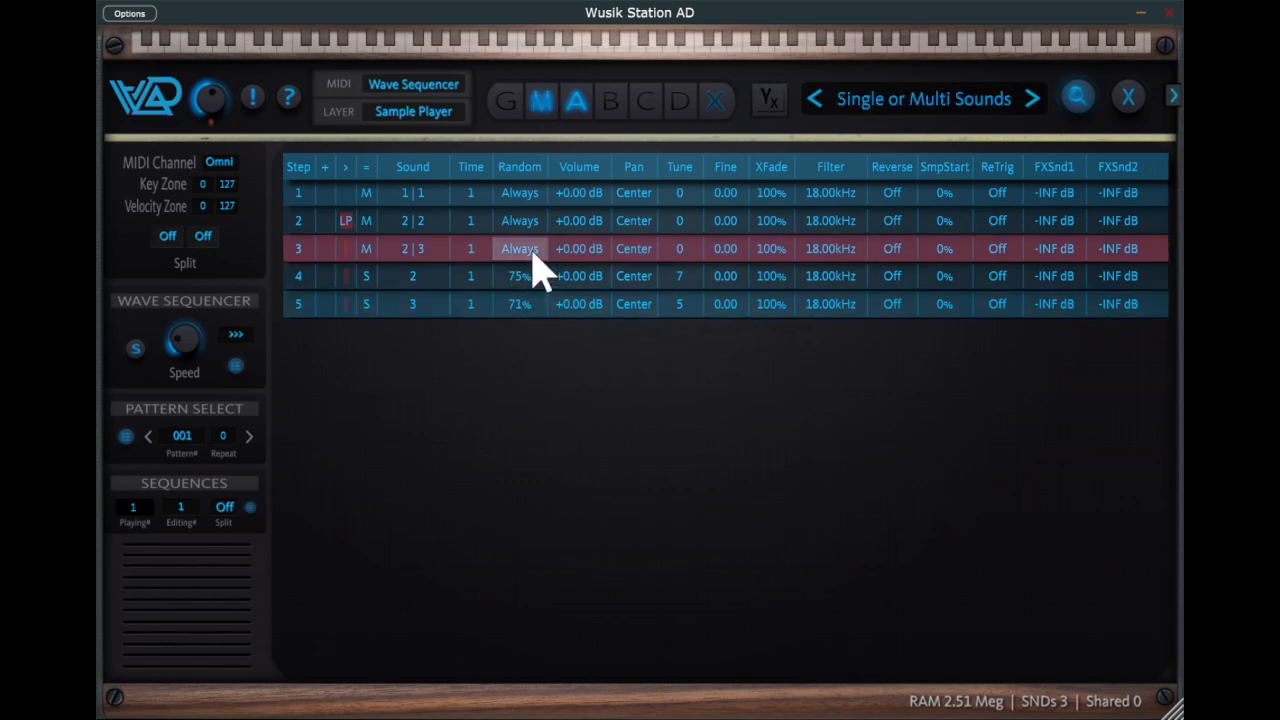
{"action": "left_click_drag", "start_coordinate": [532, 250], "coordinate": [540, 275]}
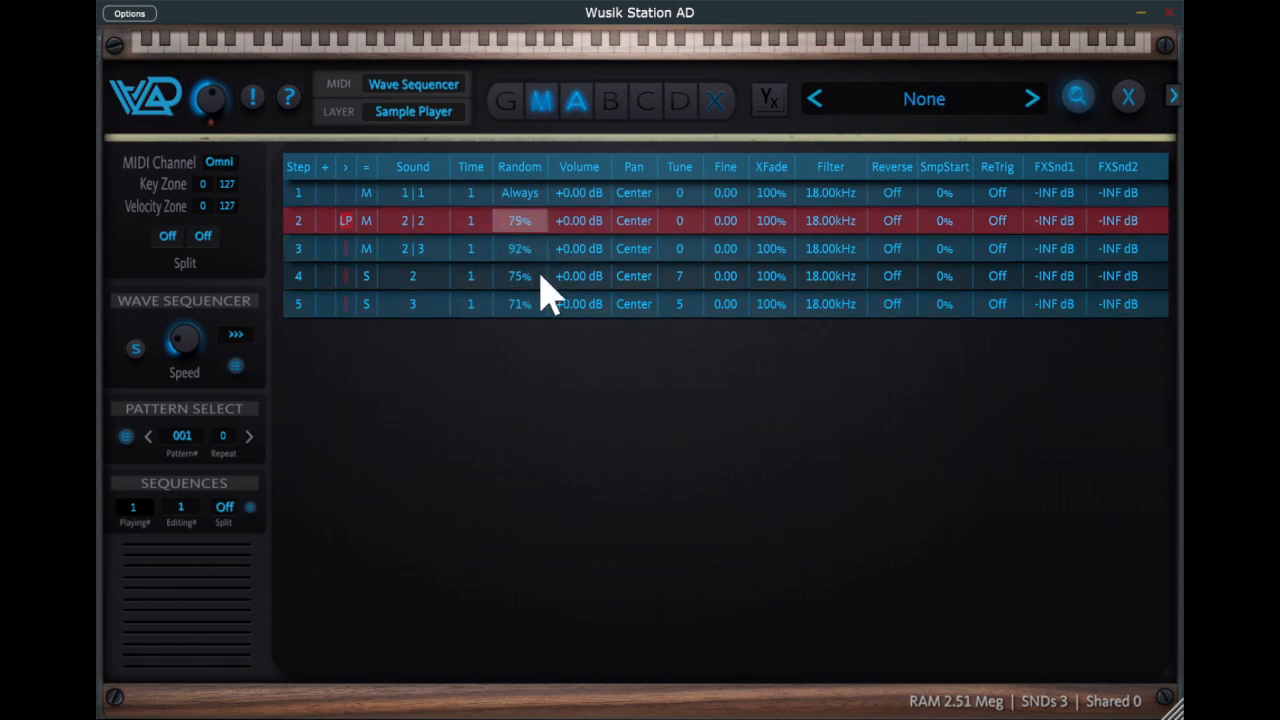